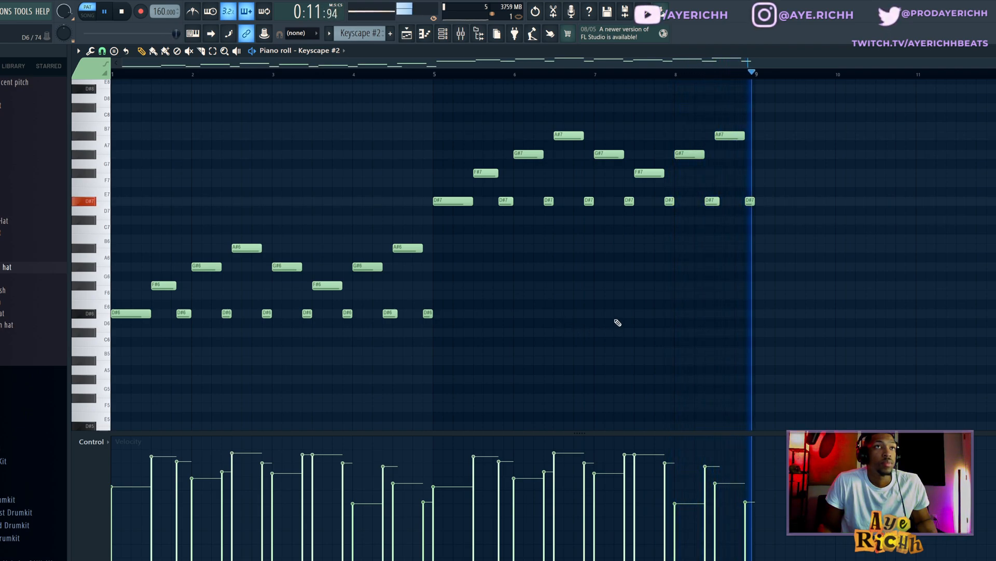
- Stop playback and select the D#6 notes in the first four bars of the Keyscape #2 melody
key("space")
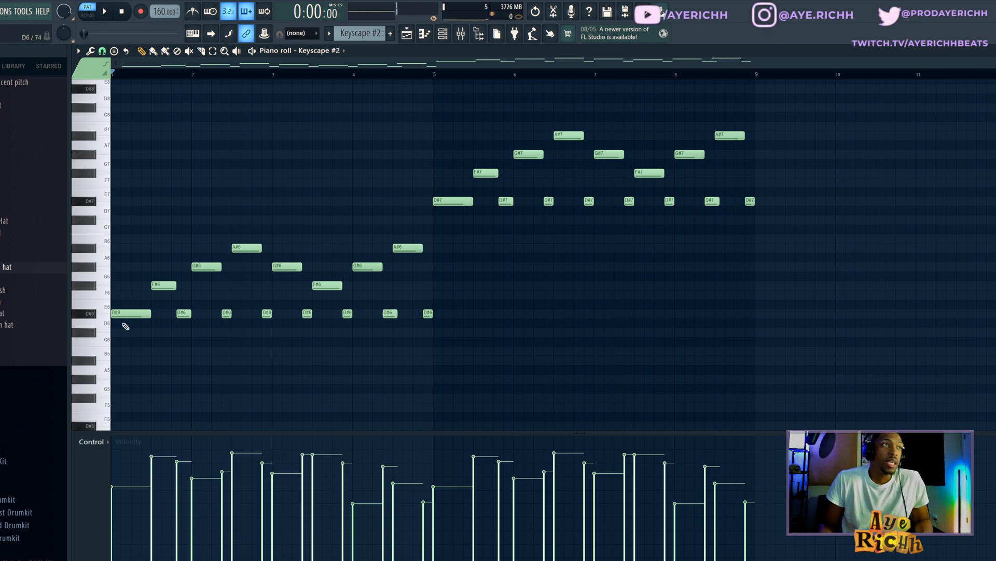
left_click_drag(136, 310, 490, 348)
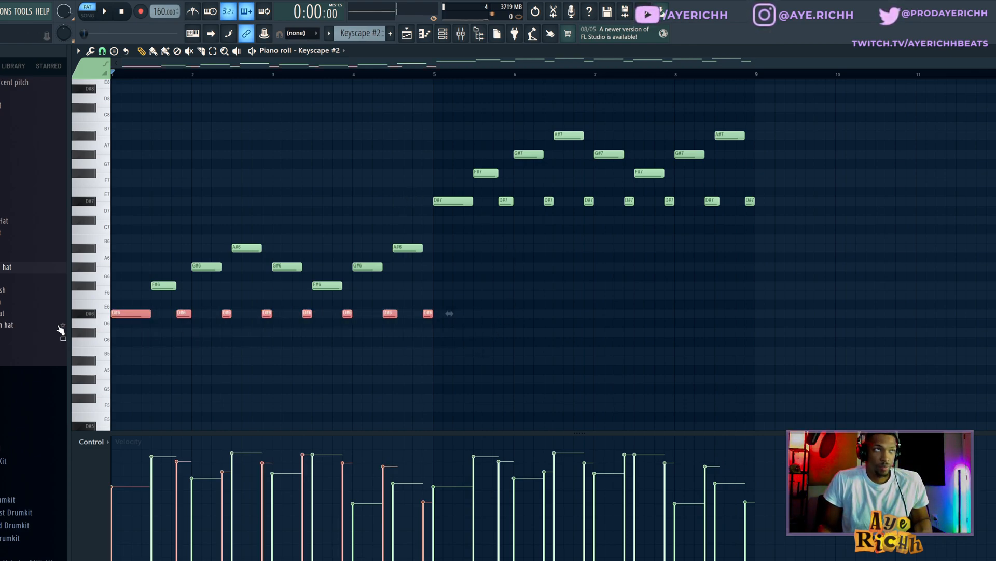
left_click_drag(135, 292, 144, 337)
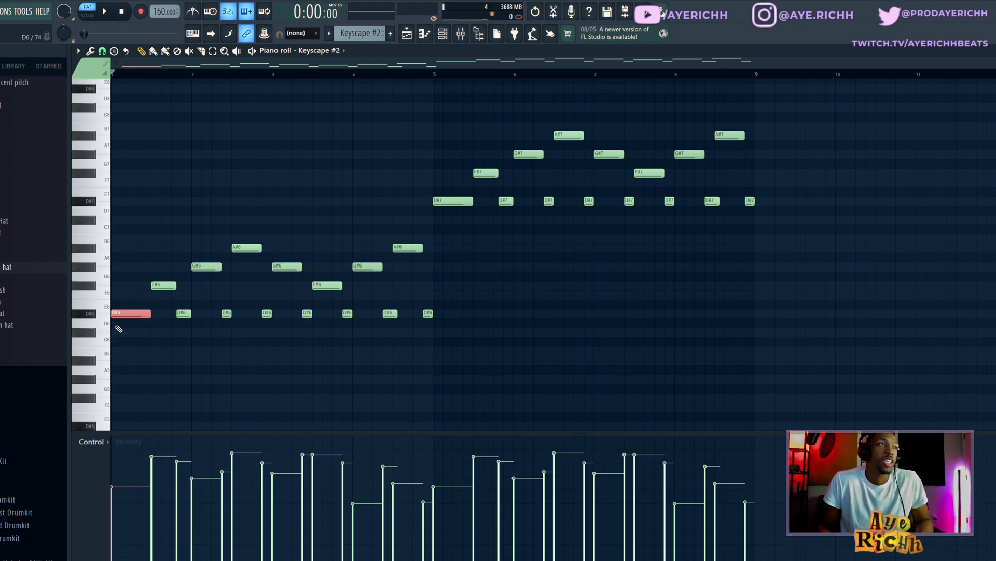
- Highlight the F#6, G#6 and A#6 notes of the first melody phrase in turn, then clear the selection
left_click_drag(144, 282, 182, 290)
left_click_drag(196, 261, 240, 277)
left_click_drag(209, 220, 275, 255)
left_click_drag(146, 267, 169, 293)
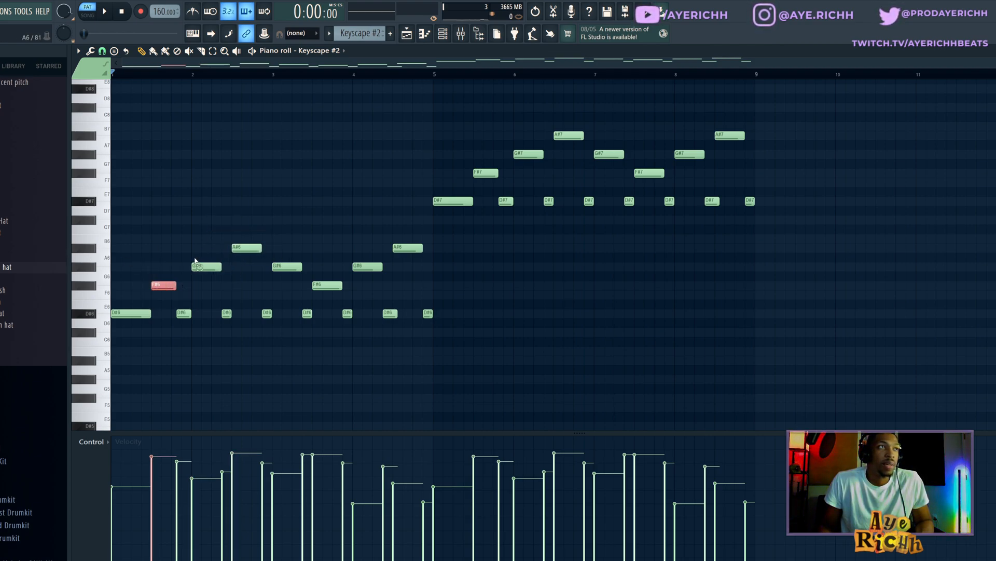
left_click_drag(195, 259, 201, 275)
left_click_drag(230, 233, 297, 281)
left_click_drag(312, 291, 320, 296)
left_click_drag(342, 263, 358, 287)
mouse_move(241, 300)
left_mouse_down()
mouse_move(247, 318)
mouse_move(285, 334)
left_mouse_up()
left_click(342, 350, "ctrl")
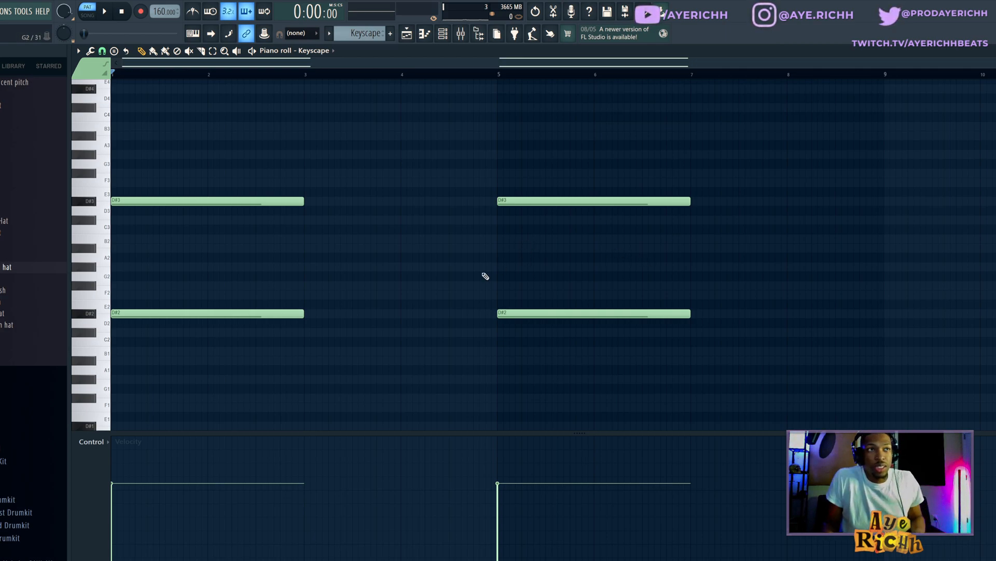
- Examine the sustained D#2 and D#3 notes in the Keyscape pattern and play it through
left_click_drag(743, 150, 209, 413)
left_click(344, 383, "ctrl")
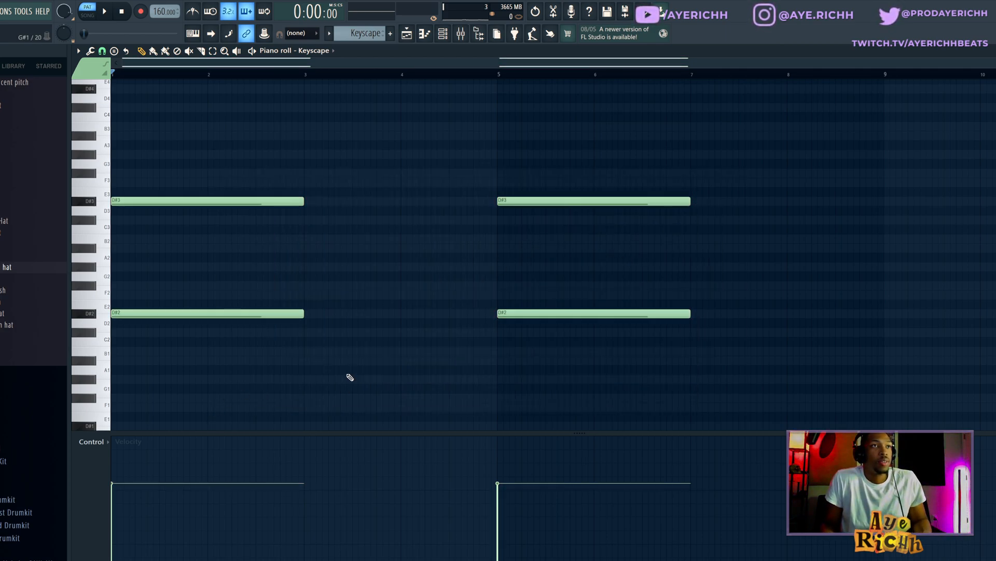
scroll(394, 346, "up", 2)
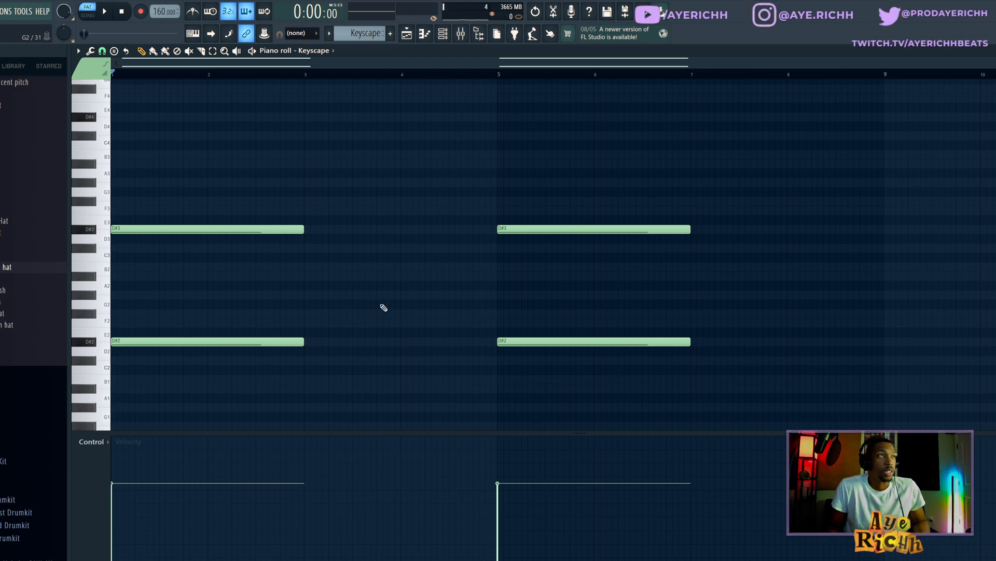
scroll(382, 311, "down", 2)
key("space")
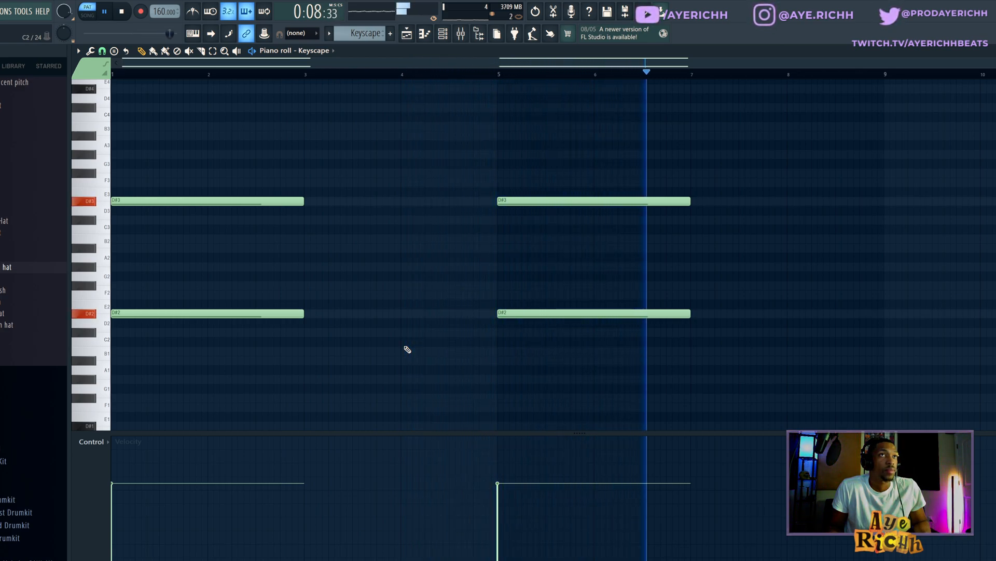
key("space")
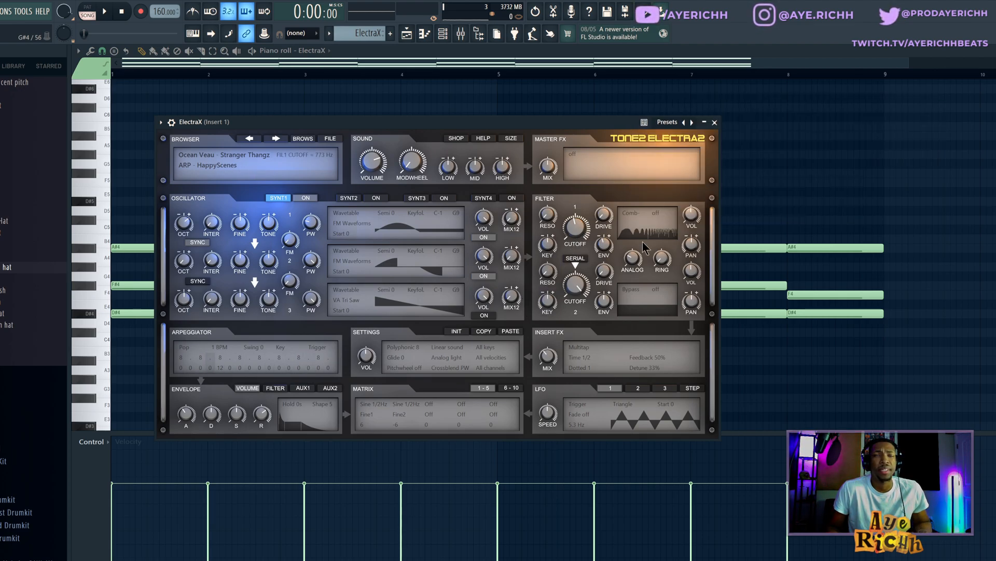
- Close the ElectraX plugin window and audition the ElectraX chord pattern in pattern mode
right_click(795, 200)
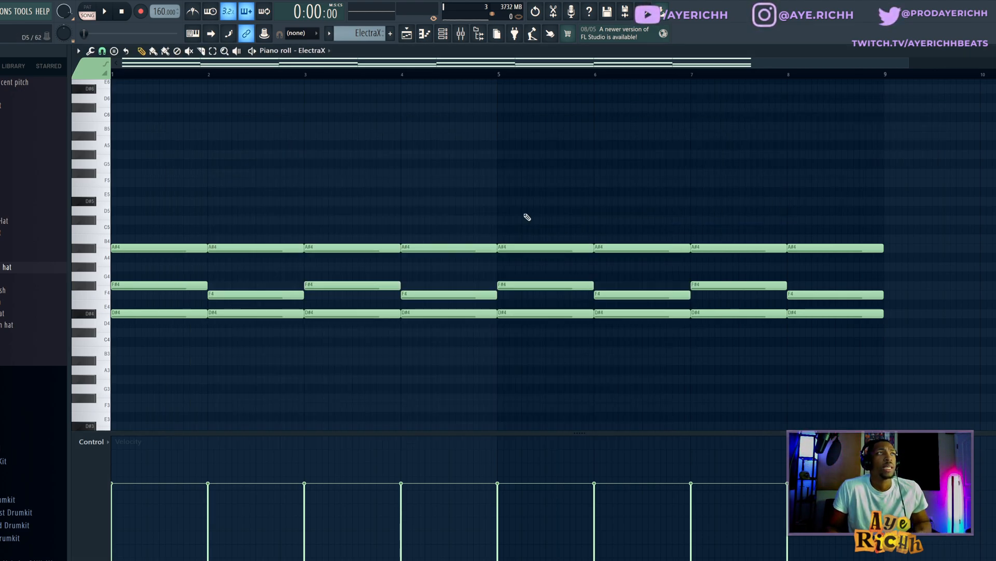
scroll(532, 218, "down", 2)
left_click(86, 9)
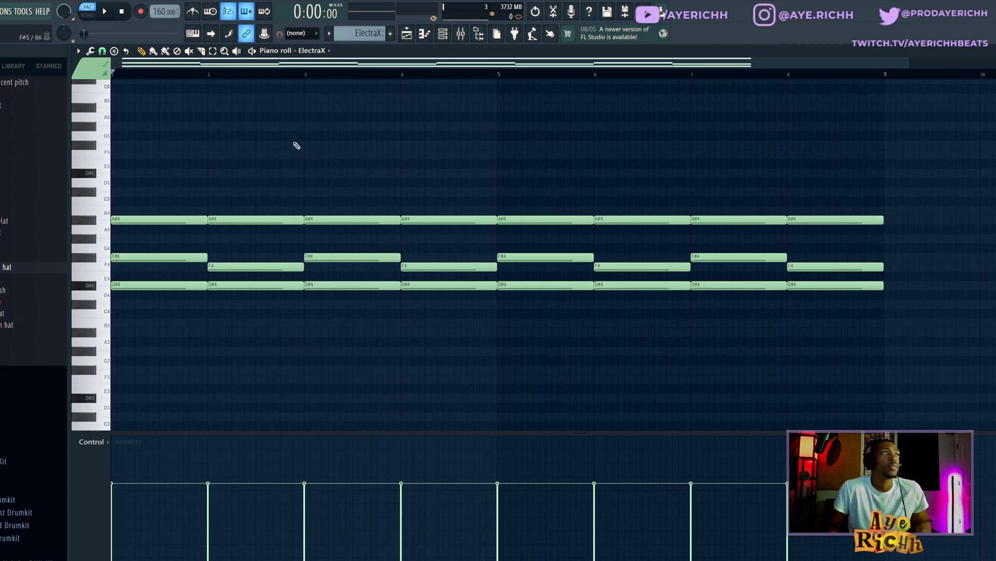
key("space")
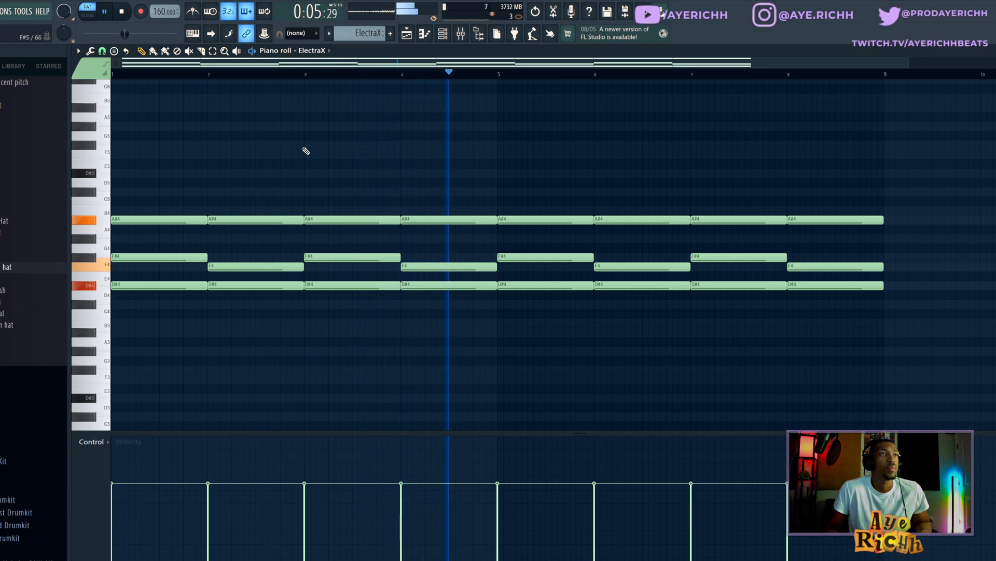
key("space")
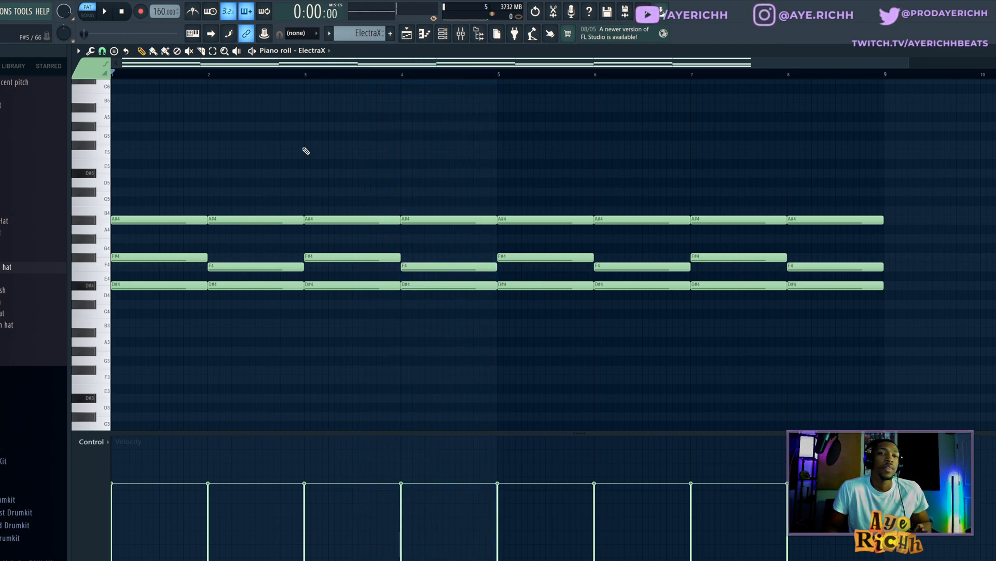
- Highlight the first ElectraX chord and the F4 note in bar 2, comparing the F#4 and F4 pitches by ear
left_click_drag(176, 218, 174, 322)
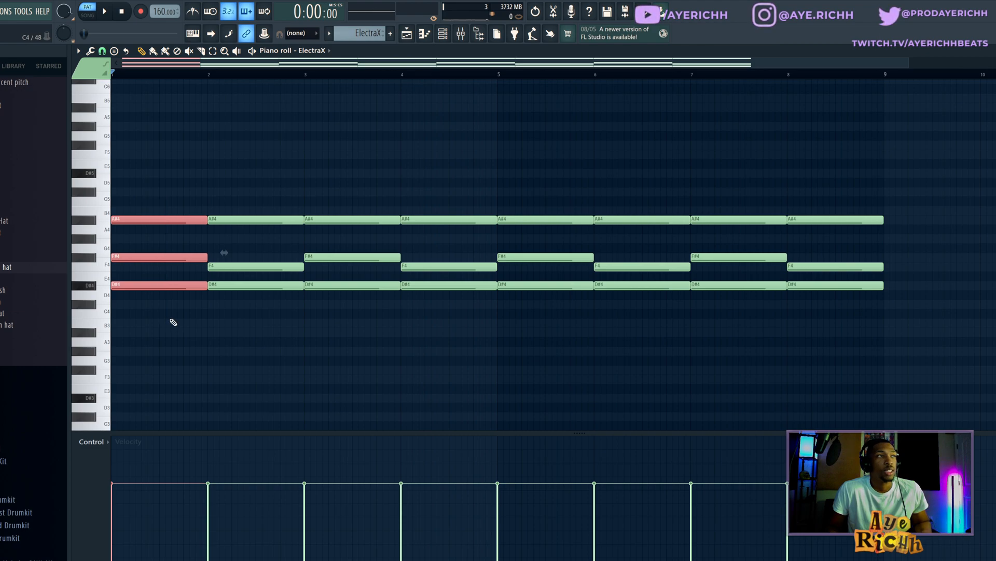
left_click(176, 252)
left_click(223, 267)
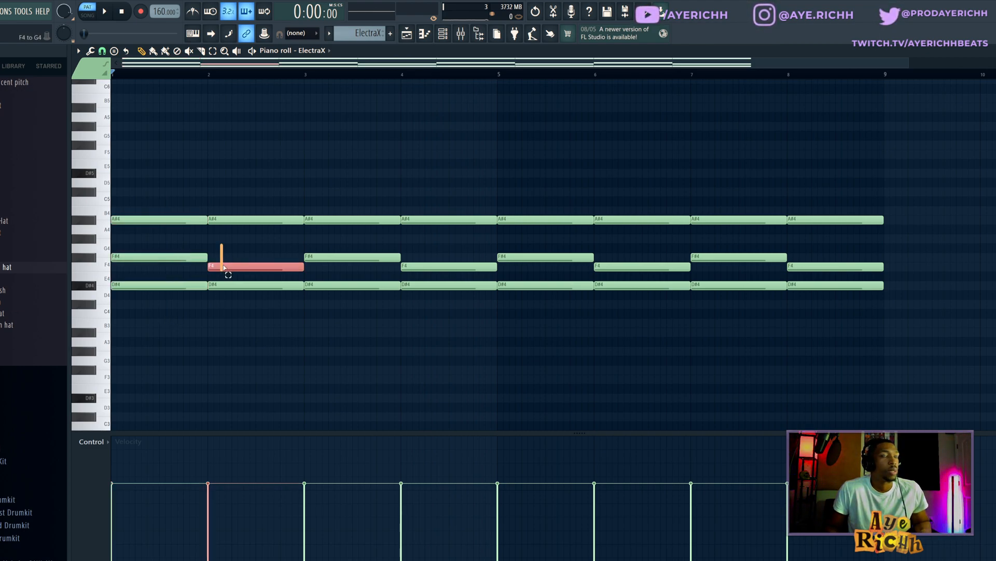
right_click(188, 255, "alt")
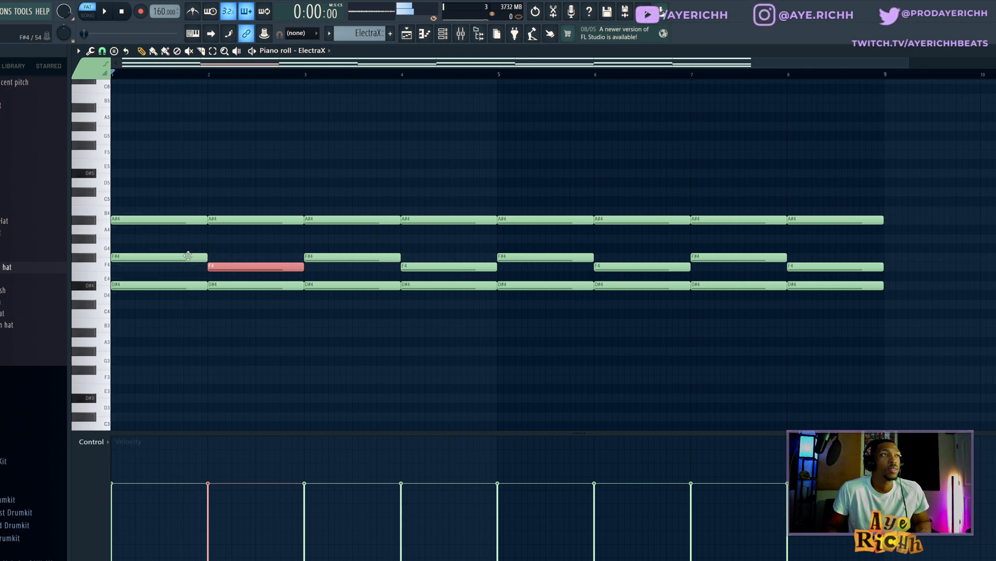
right_click(260, 256, "alt")
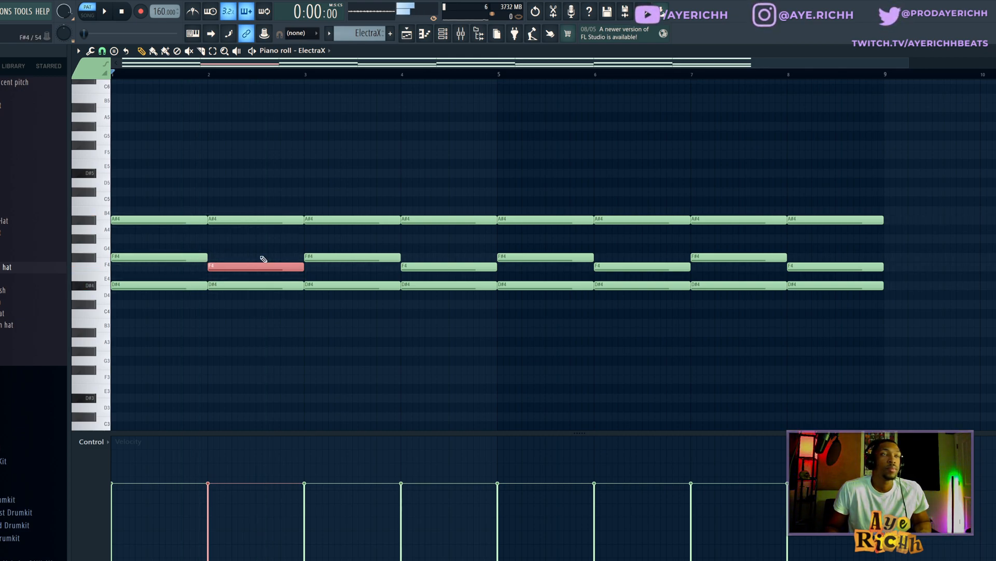
- Solo Track 3 in the playlist and play the Keyscape #3 audio clips from the start
key("F5")
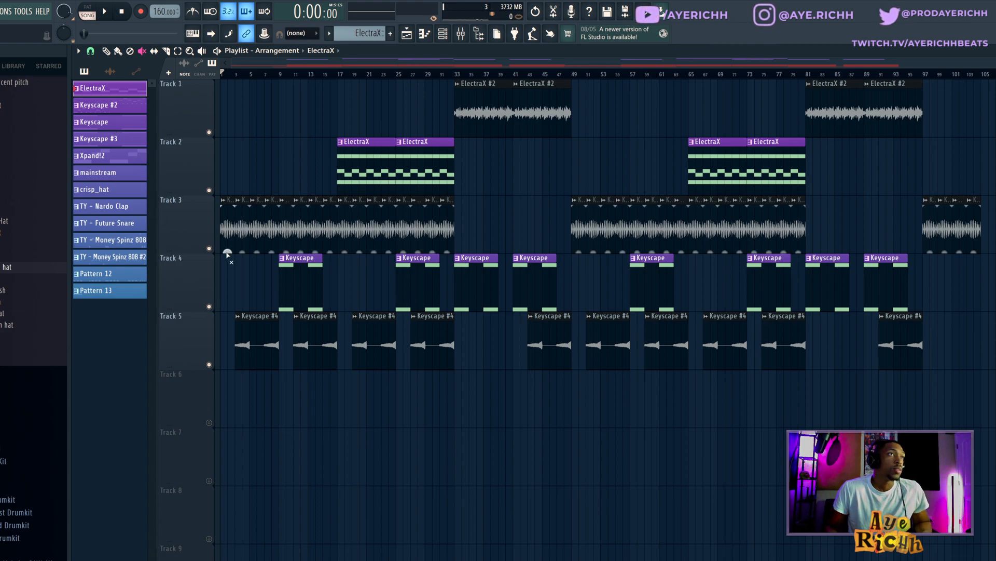
right_click(209, 248)
scroll(259, 132, "up", 3)
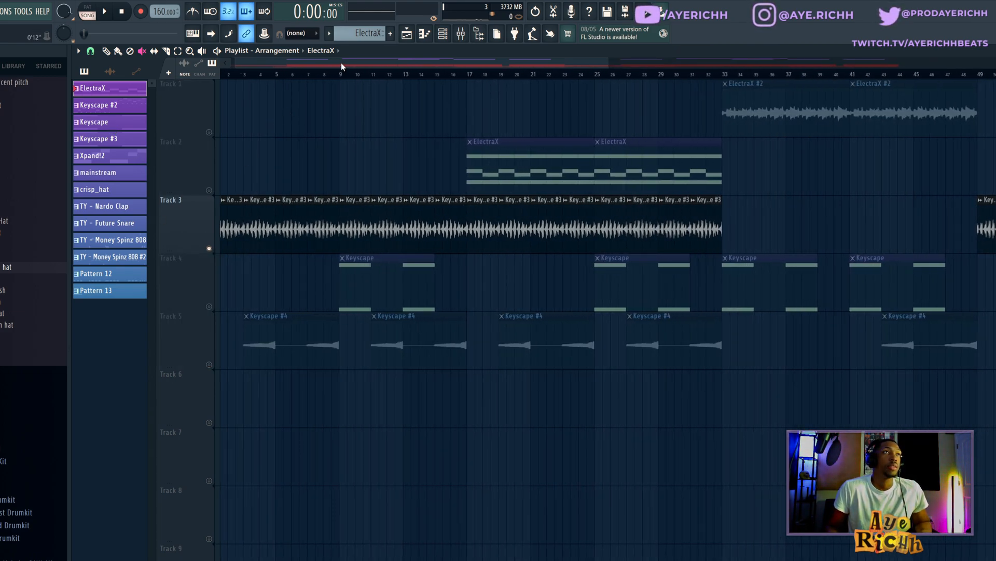
left_click_drag(341, 64, 276, 63)
key("space")
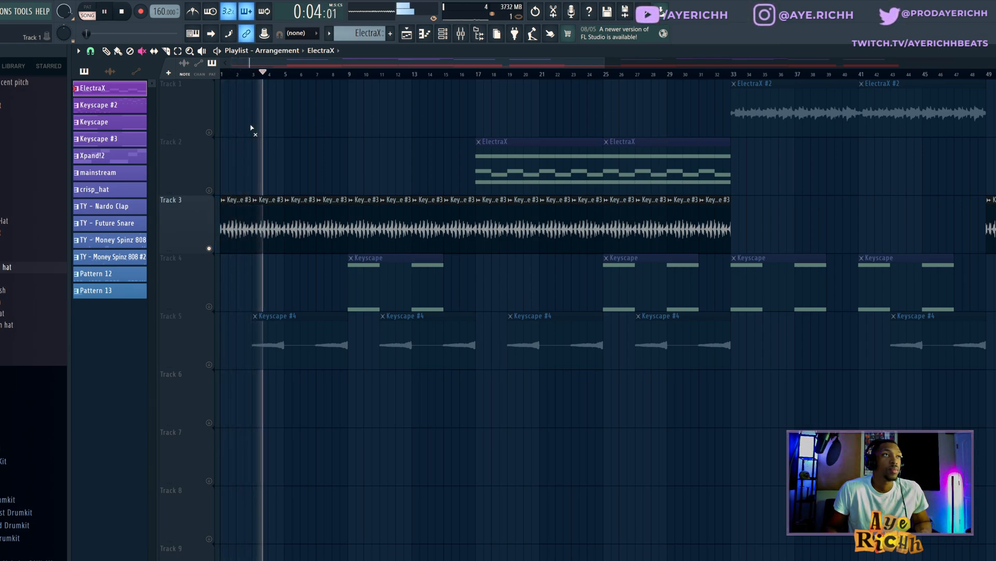
key("space")
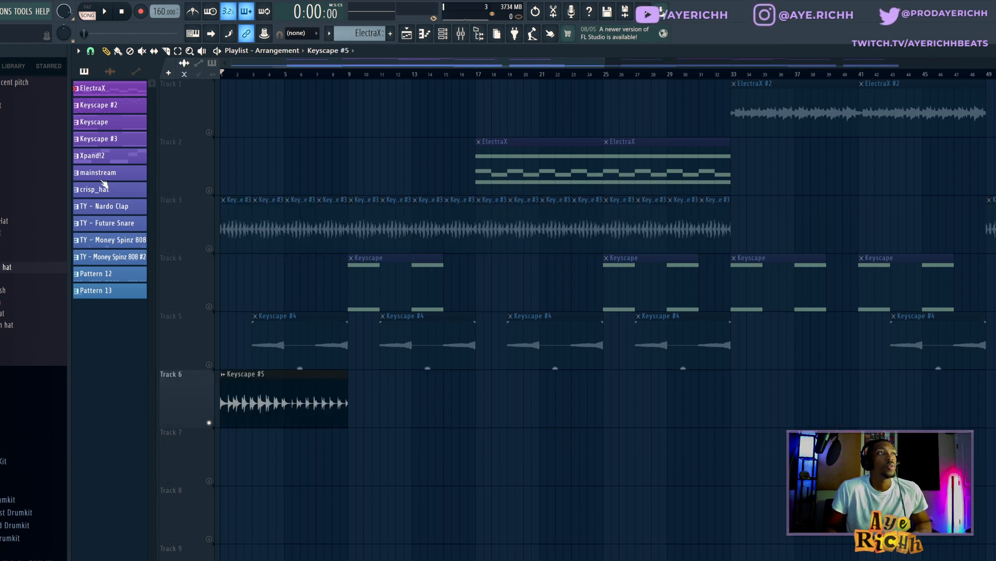
- Place the Keyscape #2 pattern on Track 6 at bar 9 and play it from there
left_click(108, 107)
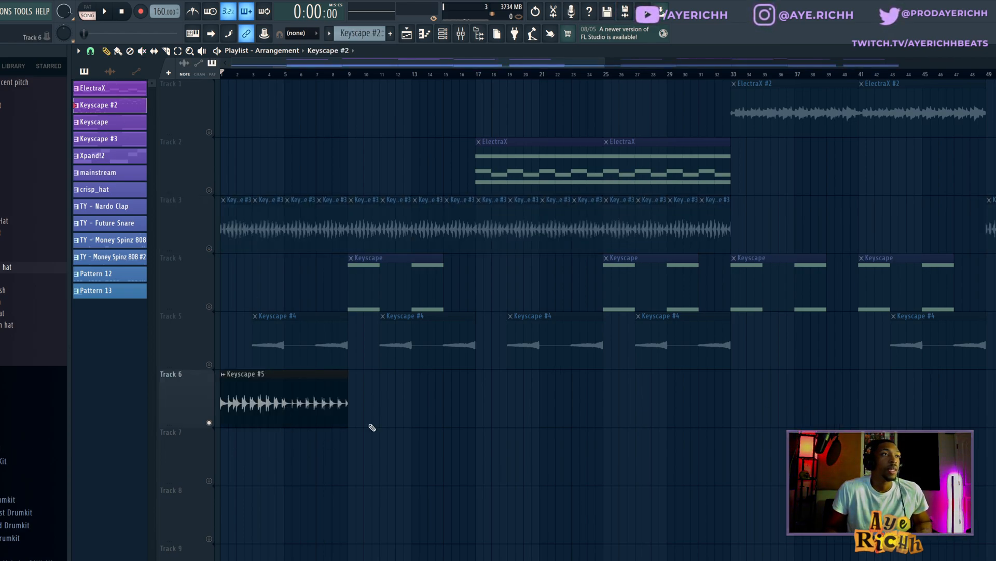
left_click(394, 404)
left_click_drag(394, 404, 378, 404)
left_click(350, 74)
key("space")
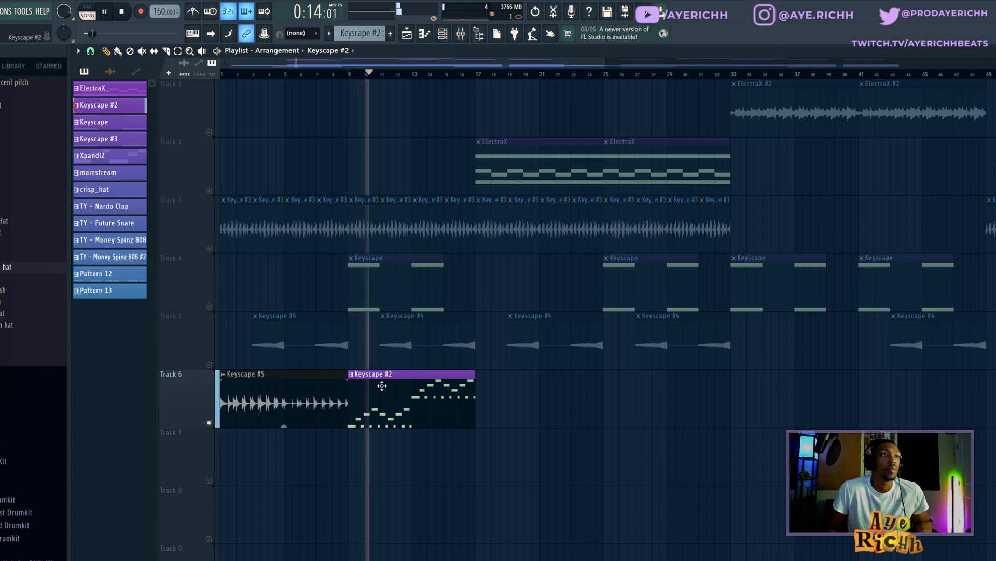
key("space")
- Look up the rendering options for the Keyscape #2 pattern and delete its clip from Track 6
right_click(94, 105)
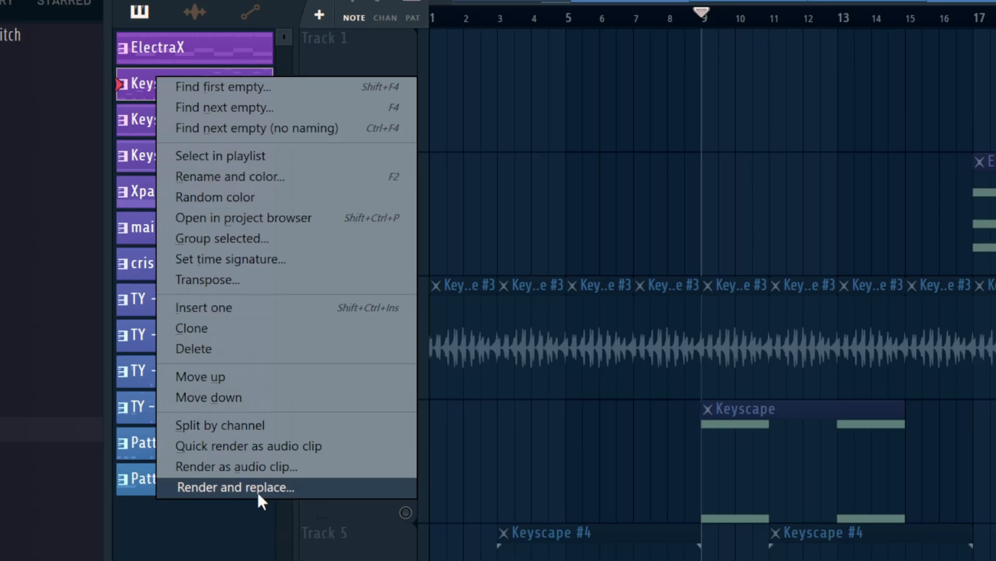
right_click(363, 402)
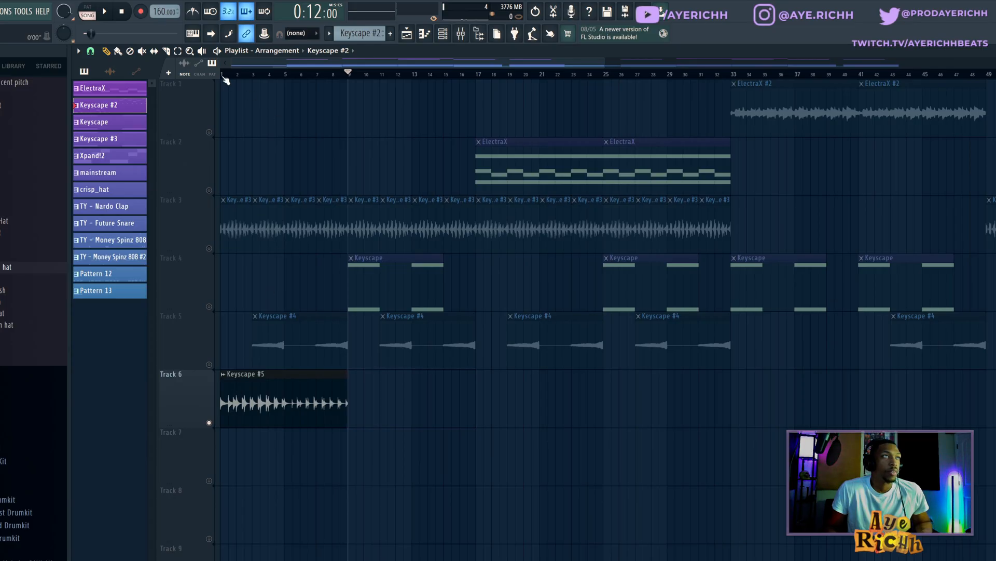
- Play the Keyscape #5 audio clip, reverse it, and play back the reversed version
key("space")
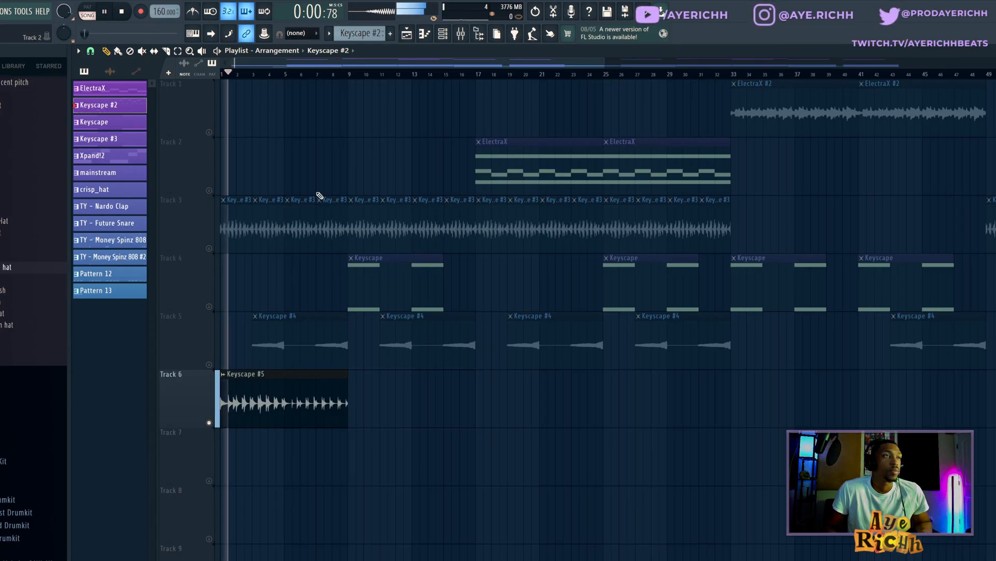
double_click(271, 396)
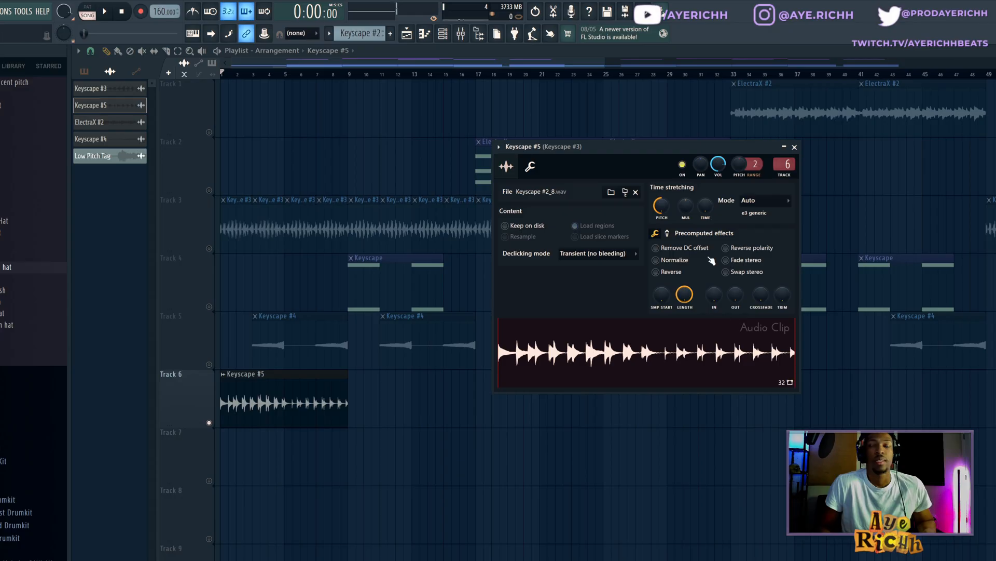
left_click(669, 272)
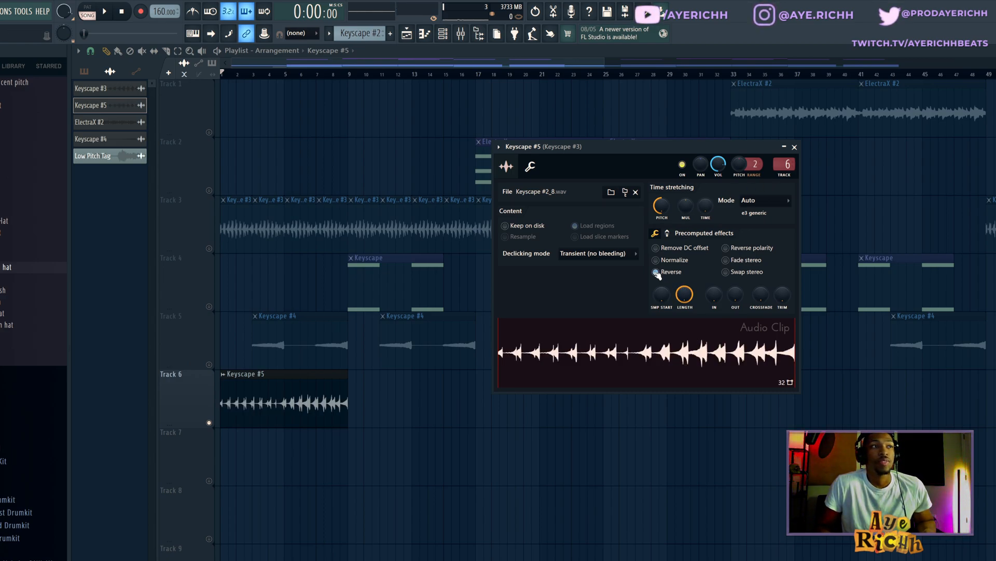
key("space")
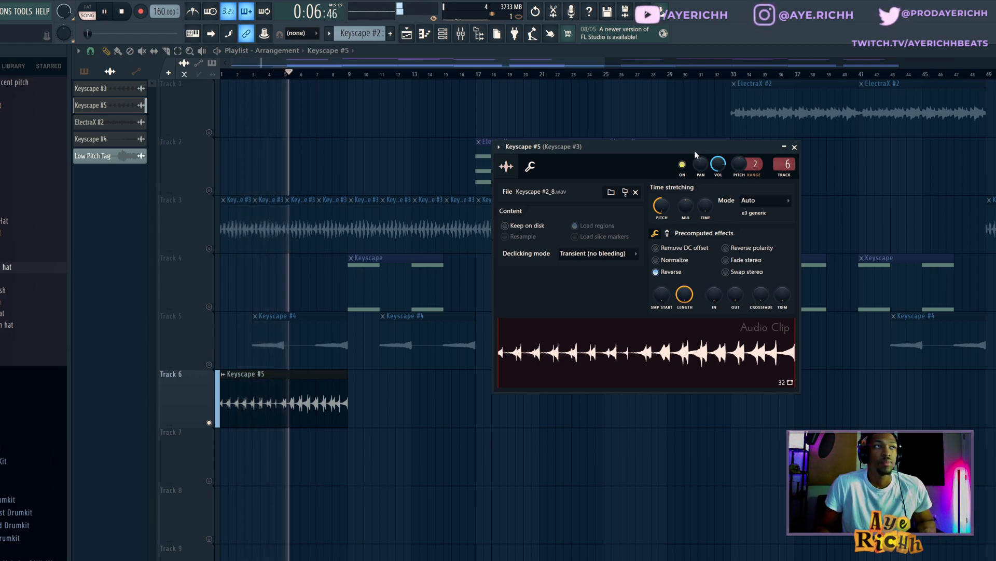
key("space")
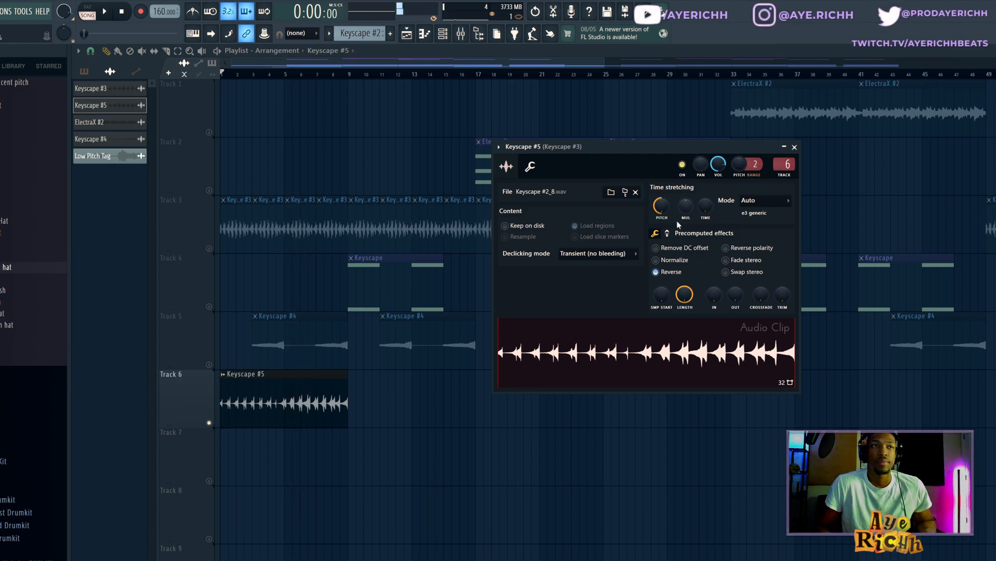
- Time-stretch the Keyscape #5 clip to half its length, spanning four bars, and audition it
left_click_drag(685, 206, 685, 211)
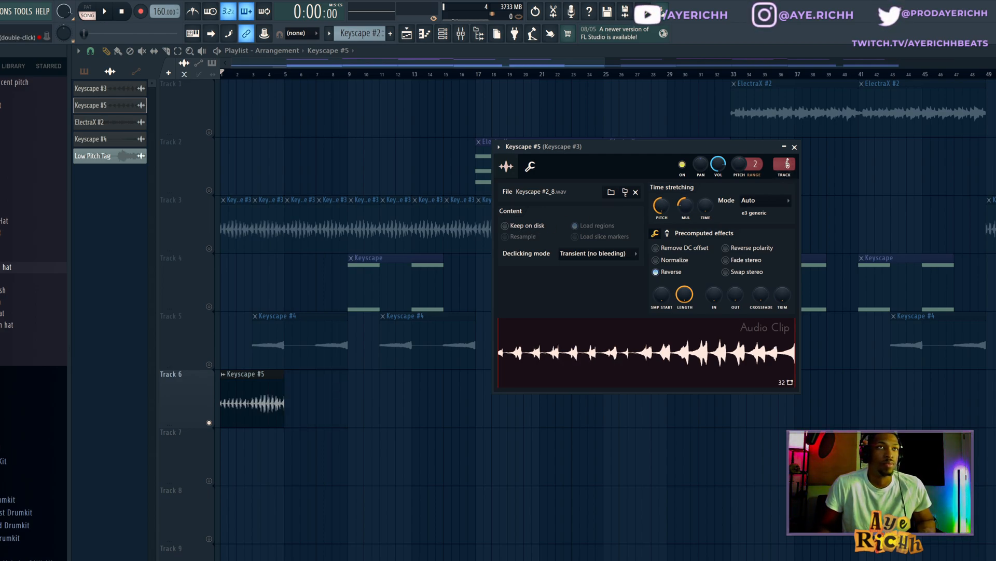
left_click(794, 147)
key("space")
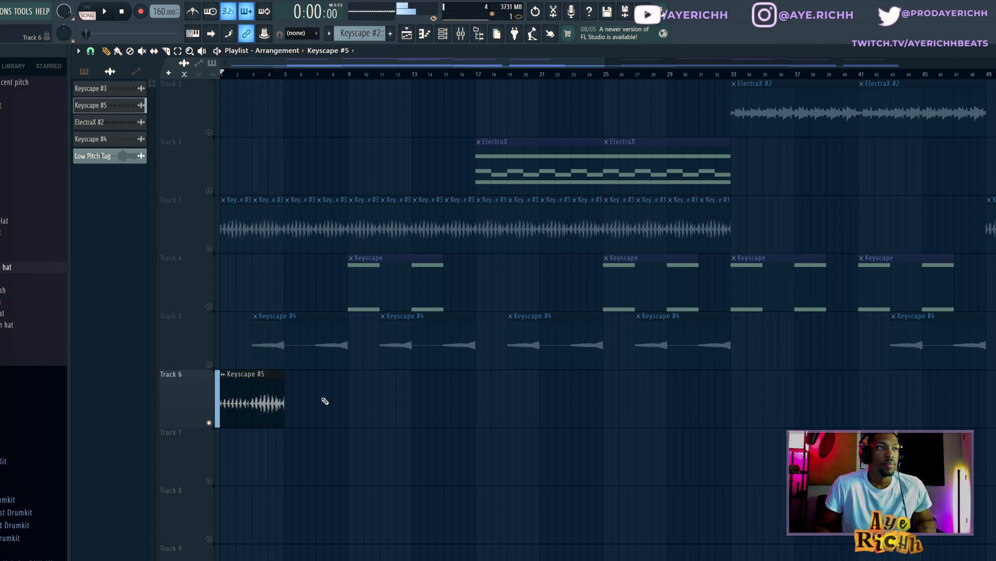
key("space")
- Slice the Keyscape #5 clip at bar 3, repeat its second half across bars 1 to 5, and play the loop
left_click(166, 50)
left_click_drag(251, 414, 253, 404)
left_click(106, 51)
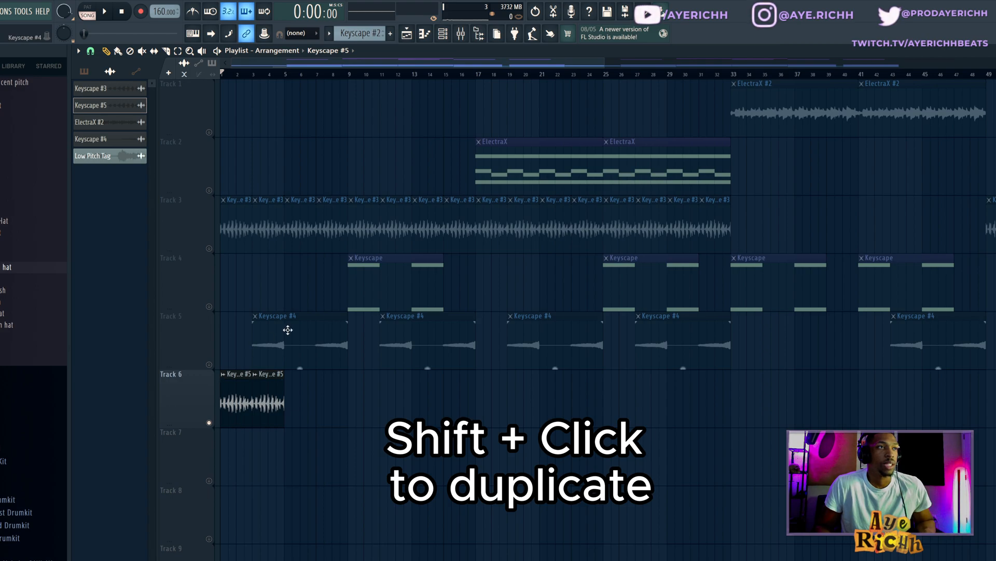
key("space")
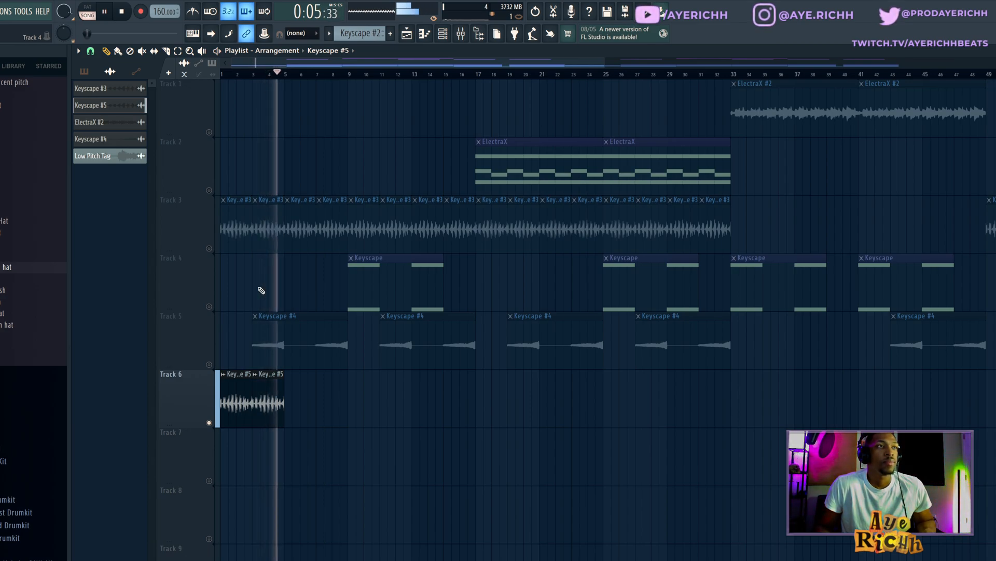
key("space")
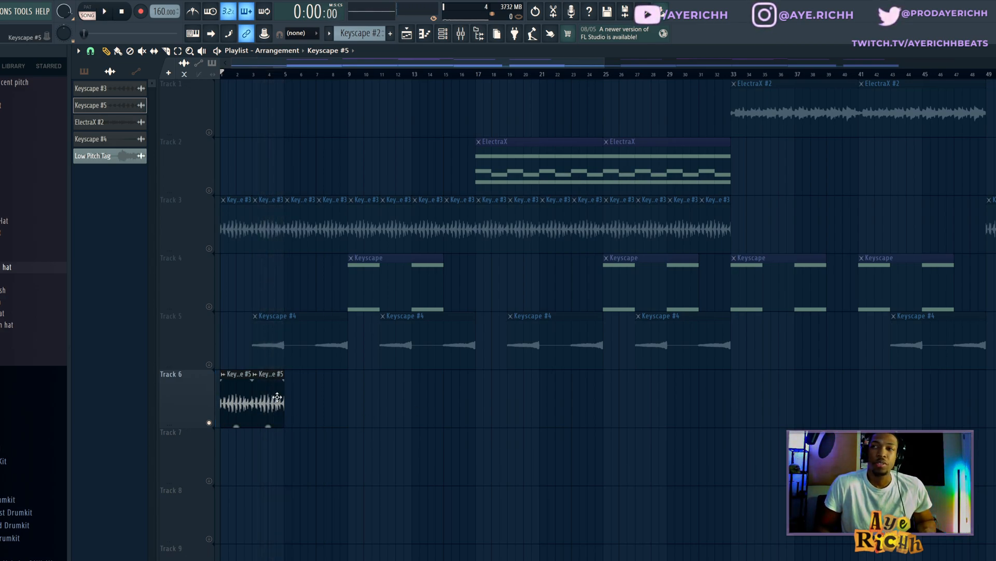
- Delete both Keyscape #5 clips from Track 6
right_click(270, 411)
right_click(236, 408)
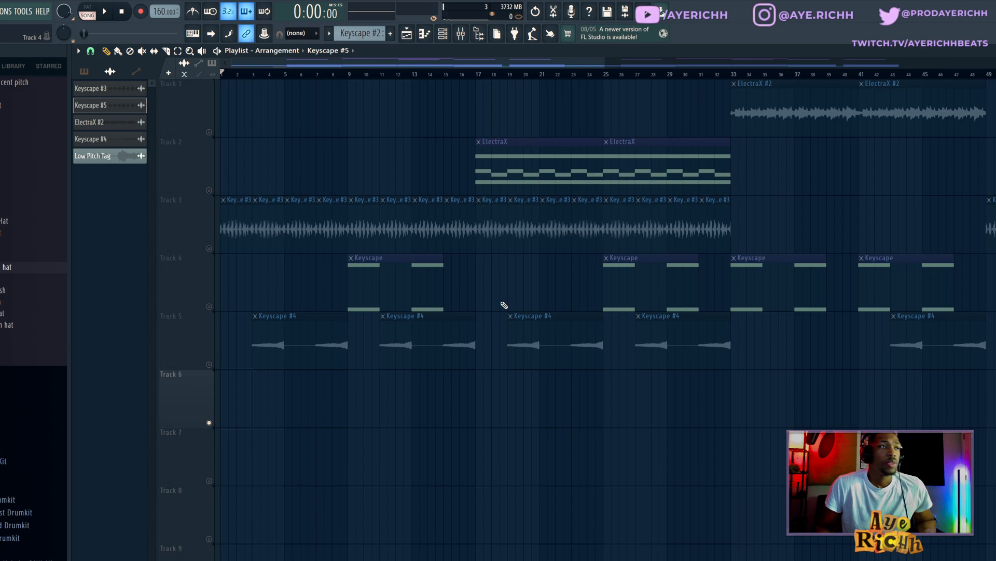
- Examine the ValhallaVintageVerb settings on the Keyscape #3 mixer insert
left_click(460, 33)
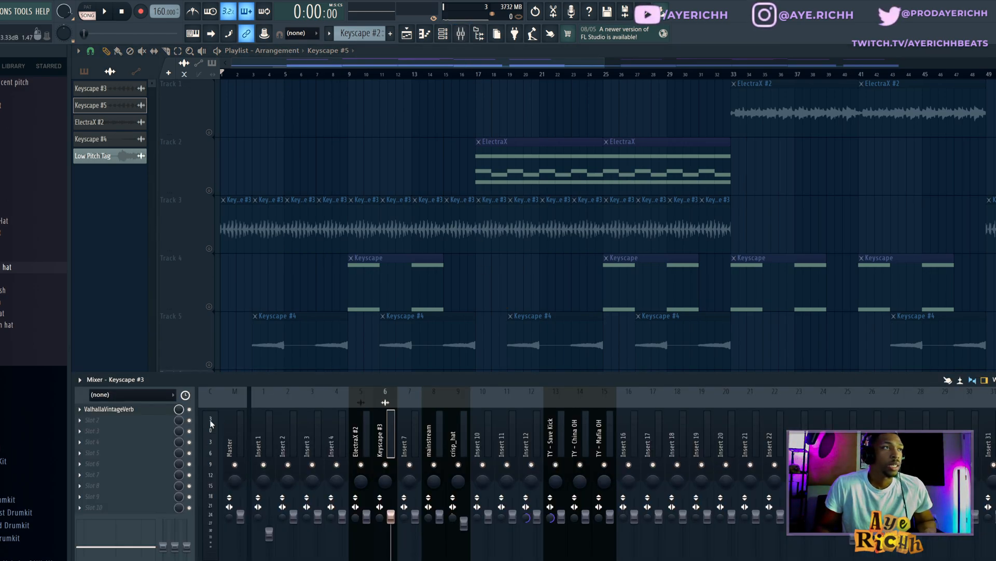
left_click(157, 409)
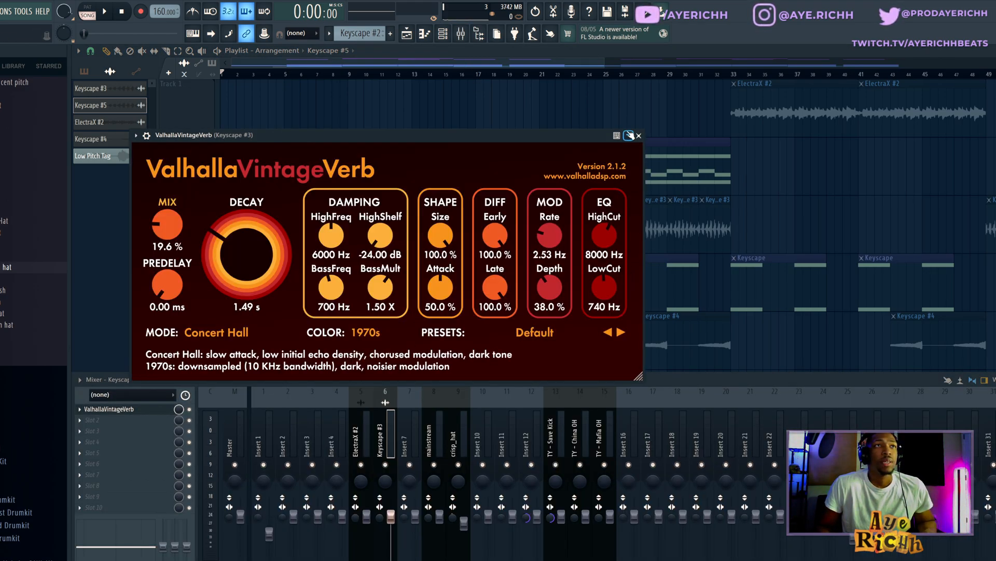
left_click(639, 136)
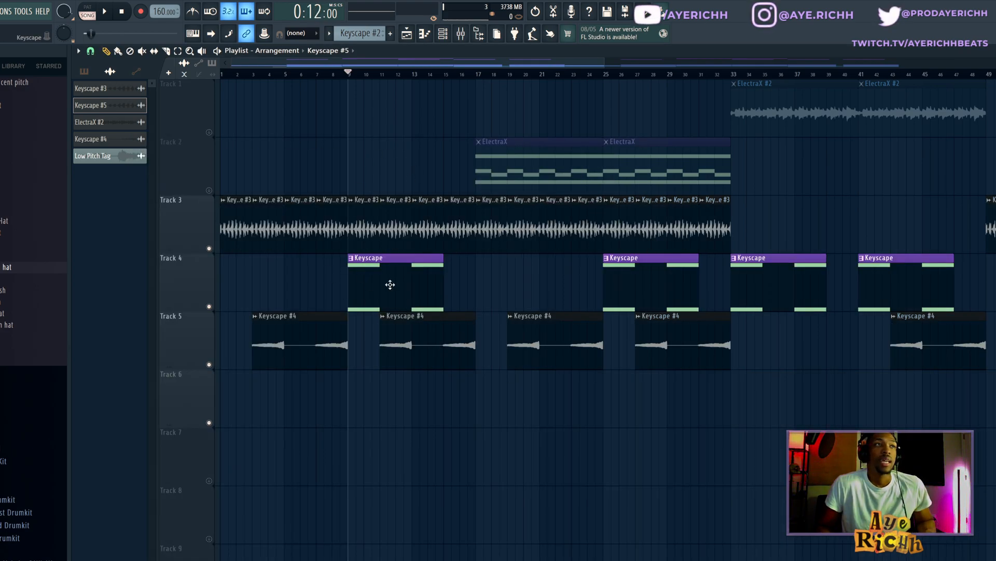
- Select the Keyscape pattern and toggle Reverse on the Keyscape #4 audio clip to compare its original and reversed waveforms
left_click(85, 71)
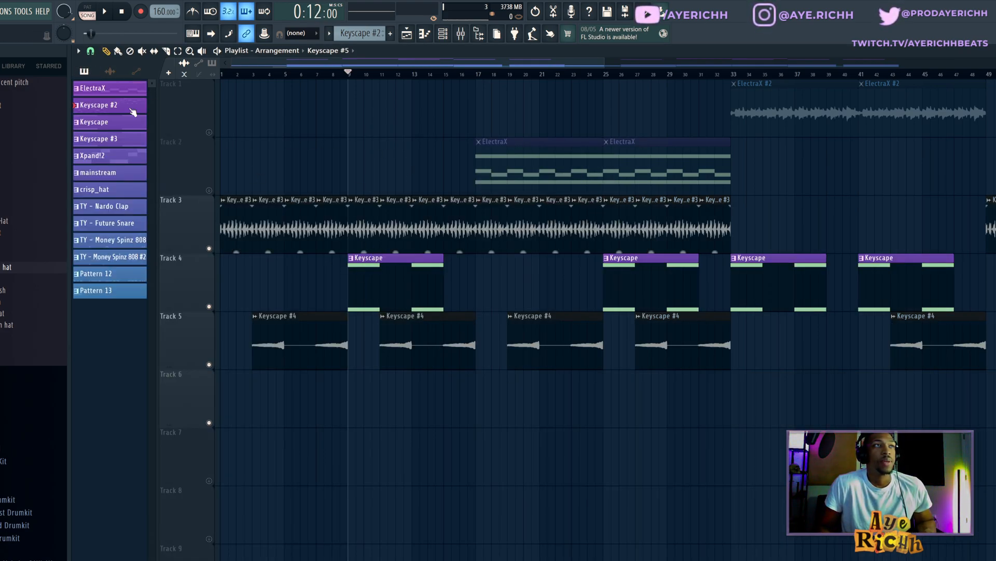
right_click(110, 127)
left_click(272, 347)
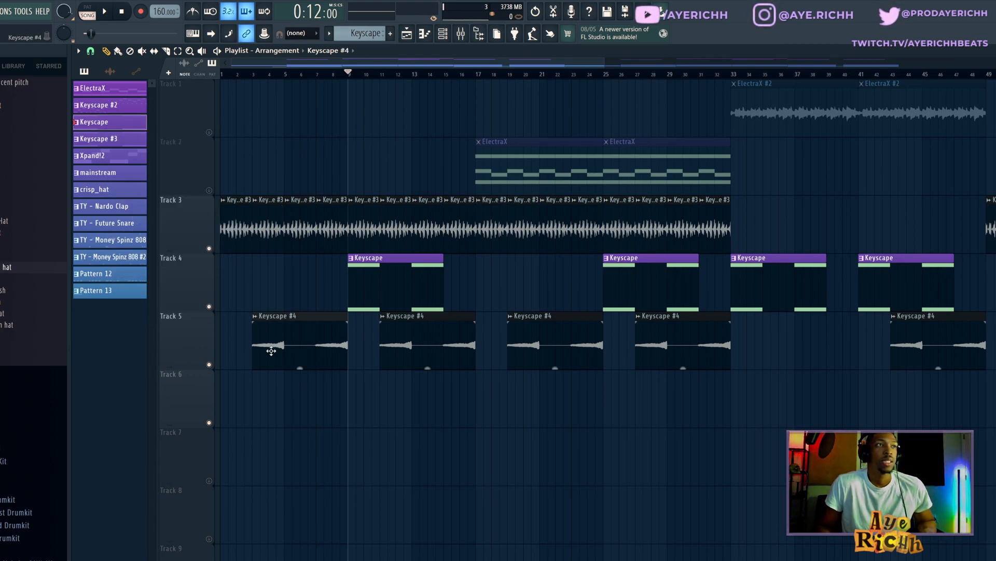
double_click(271, 350)
left_click(291, 248)
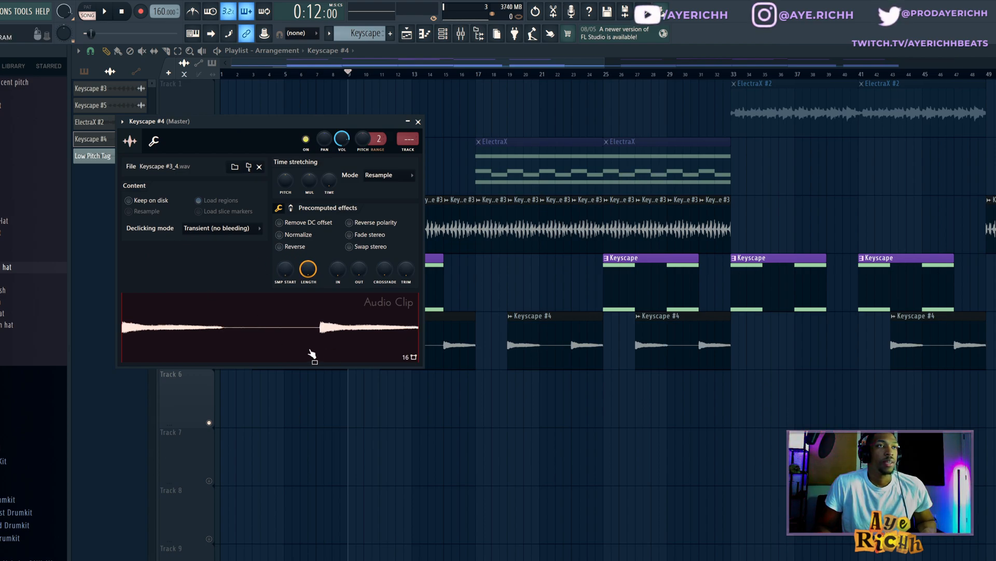
left_click(418, 122)
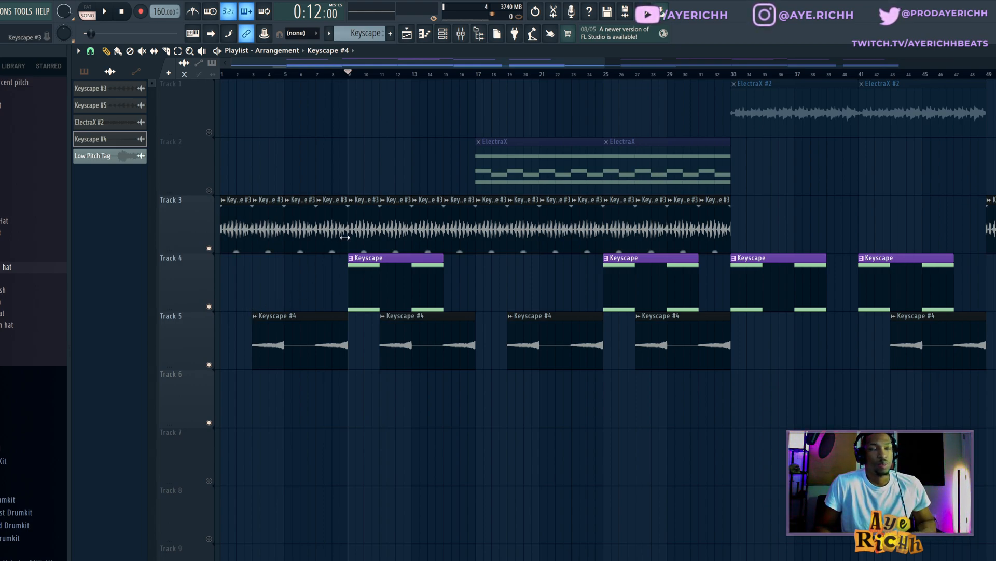
- Play the Keyscape layers on Tracks 3, 4 and 5 together from bar 9
key("space")
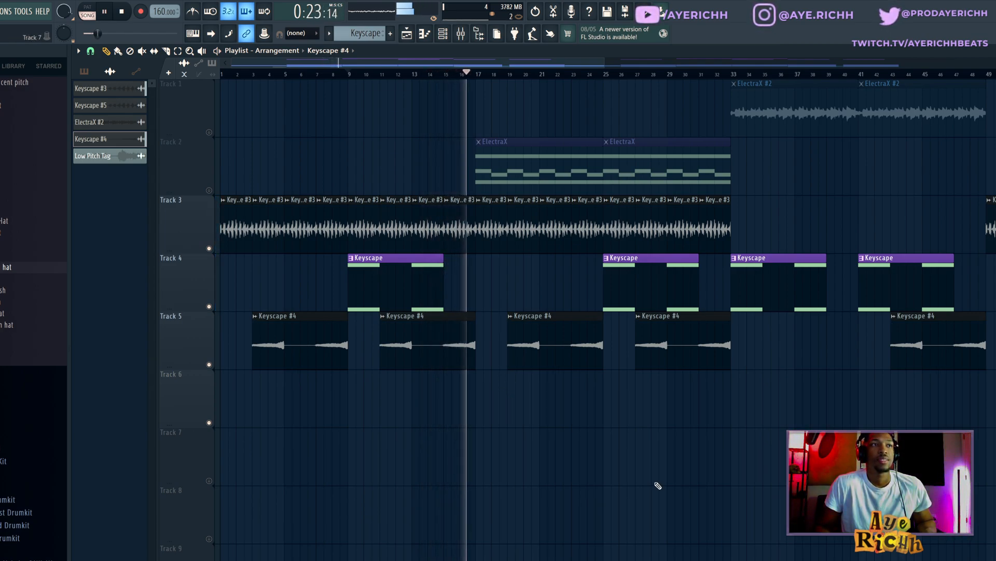
key("space")
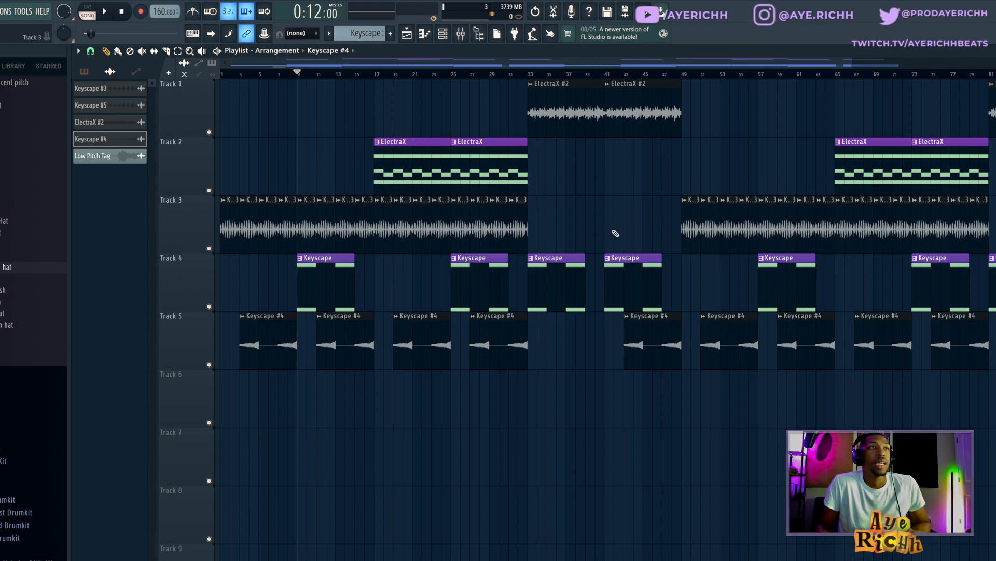
- Select the first two ElectraX clips on Track 2, solo the track, and play it from bar 25
left_click_drag(541, 170, 375, 171)
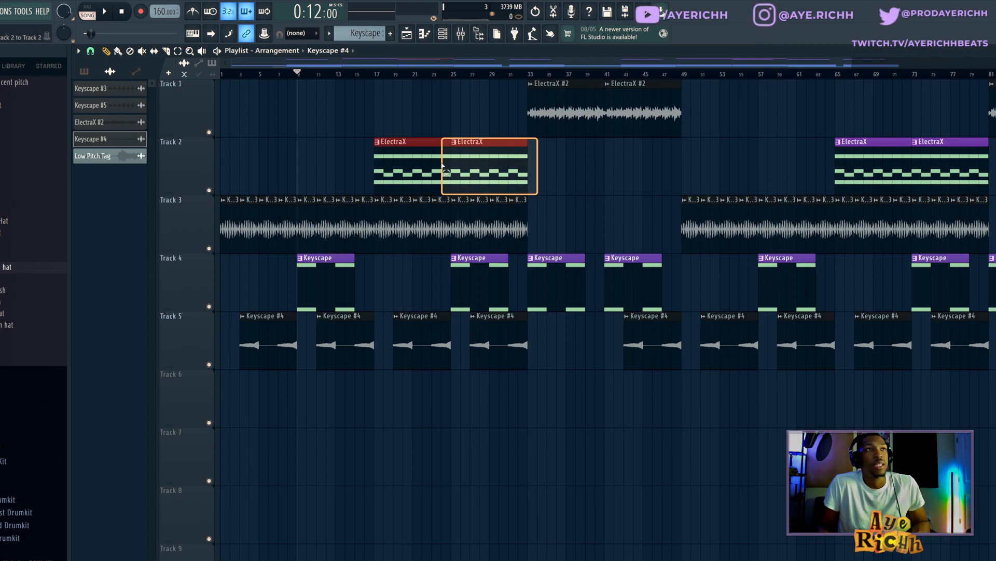
left_click(451, 74)
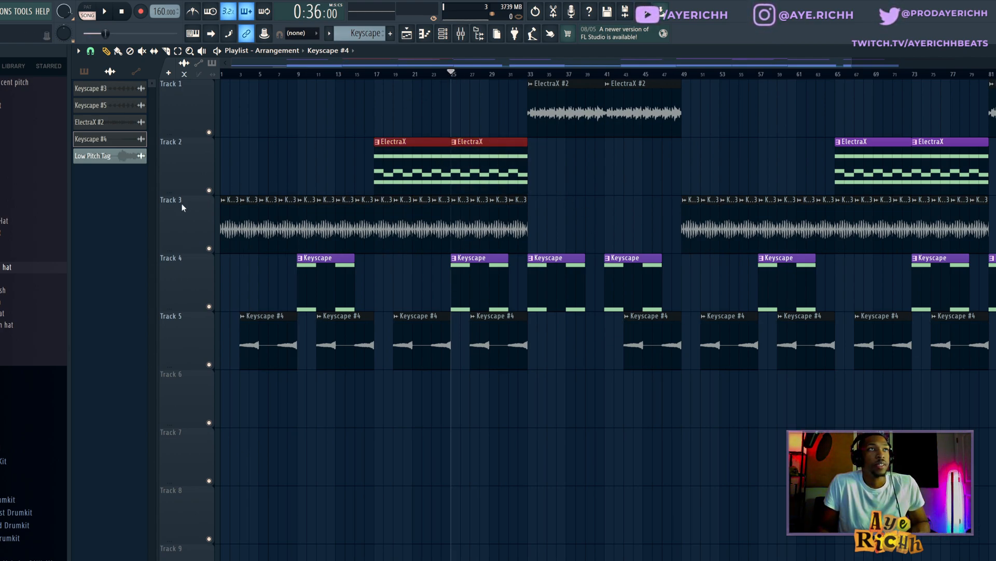
right_click(210, 190)
key("space")
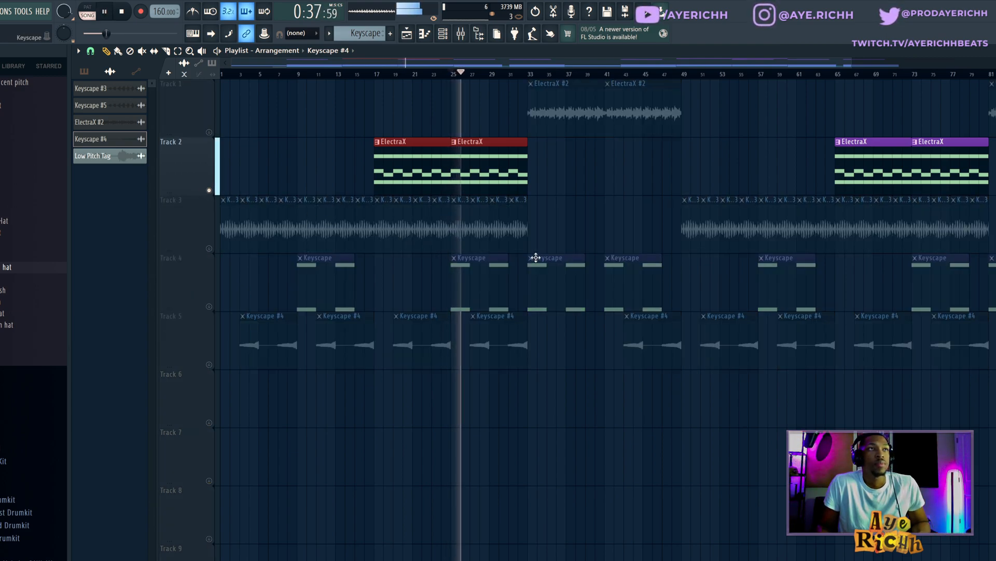
key("space")
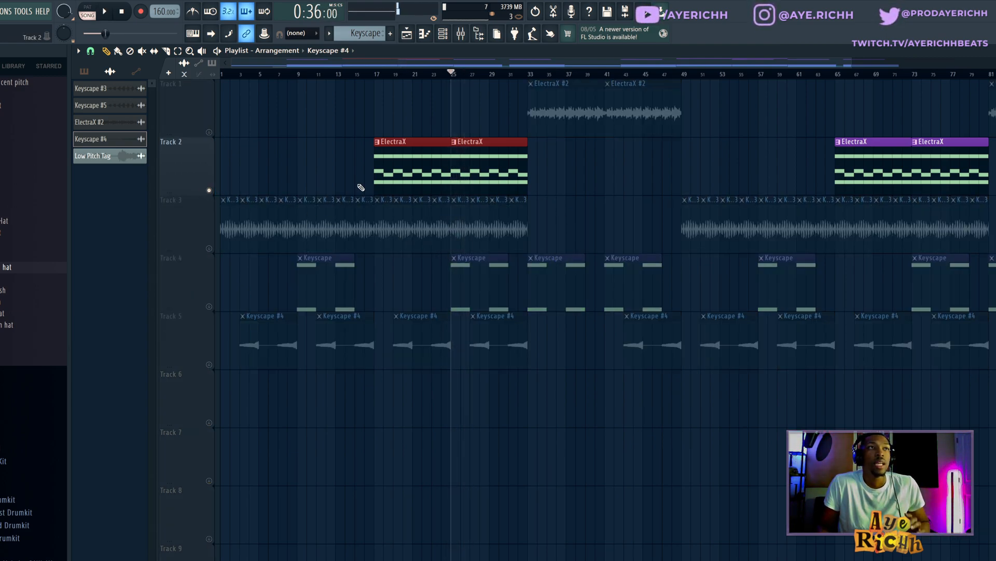
- Enable Track 1 as well and play the ElectraX #2 clips from bar 33
left_click(209, 132)
left_click(532, 74)
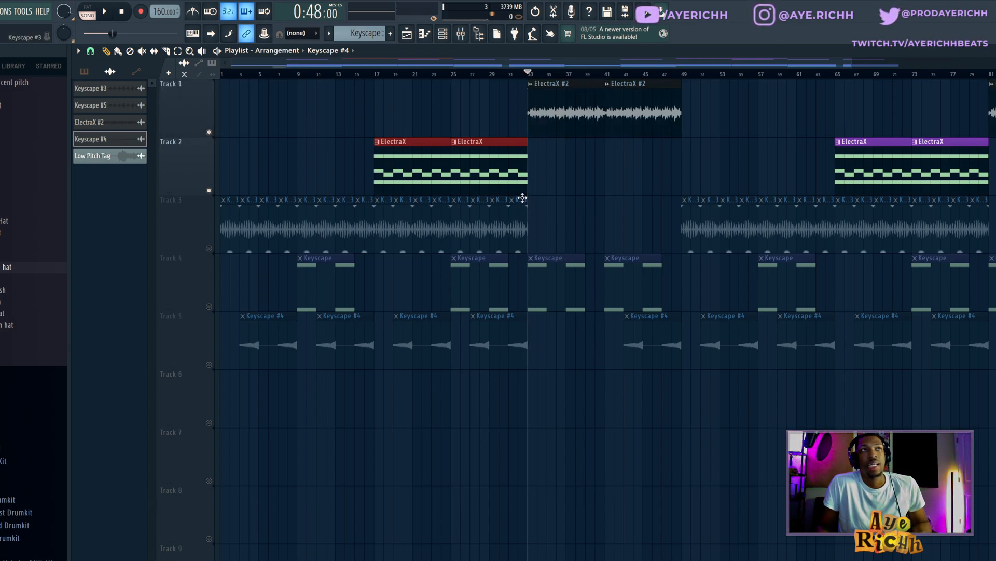
key("space")
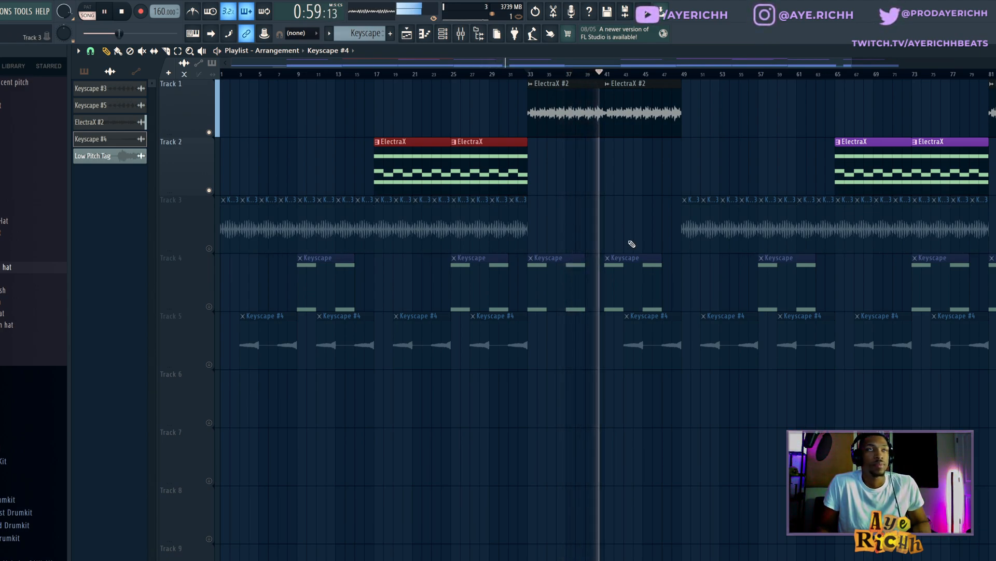
key("space")
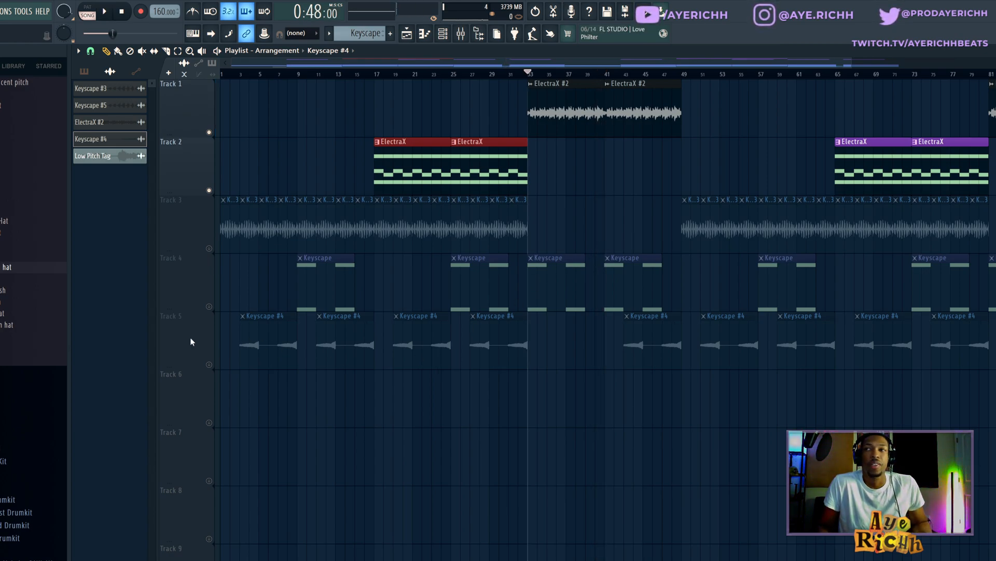
- Turn all the muted melody tracks back on, return to the start of the song, and play the arrangement
right_click(210, 248)
right_click(209, 249)
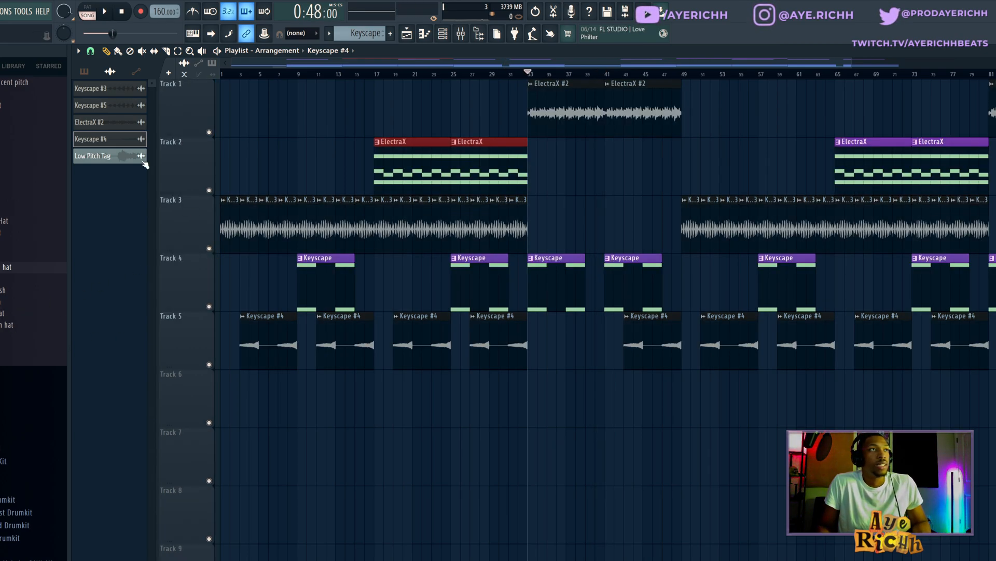
left_click(130, 7)
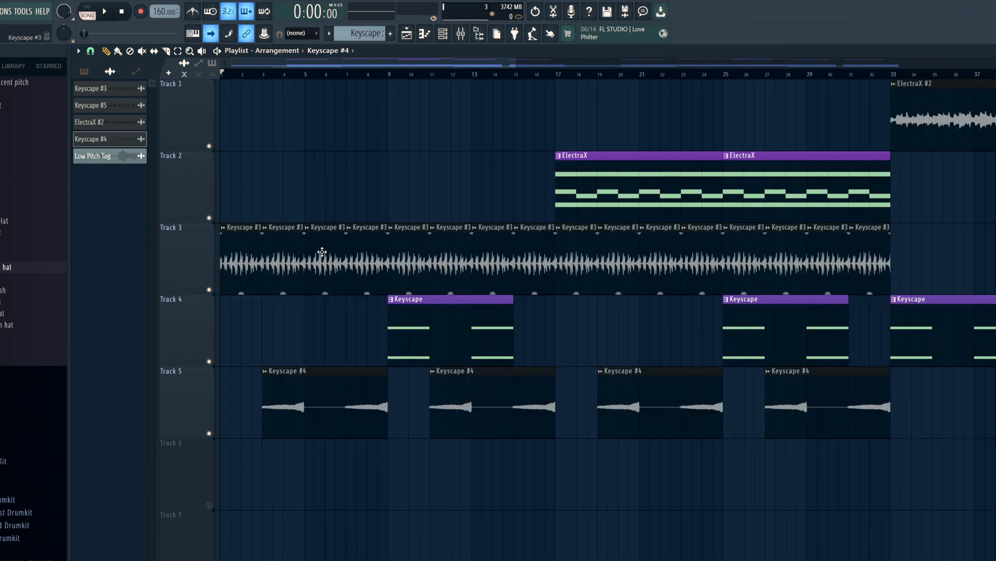
key("space")
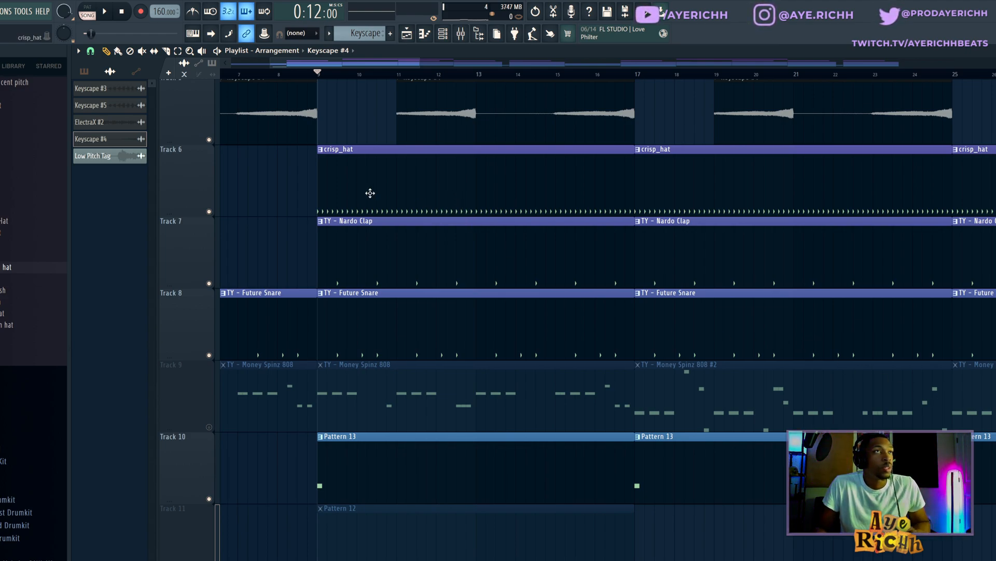
- Examine the note placement of the crisp_hat and TY - Nardo Clap patterns in the piano roll
double_click(433, 189)
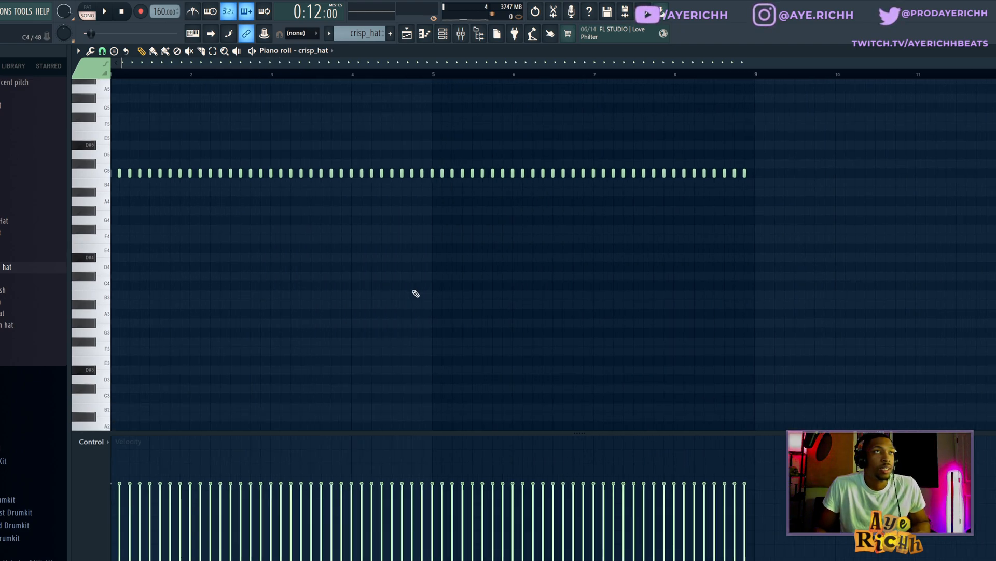
key("F5")
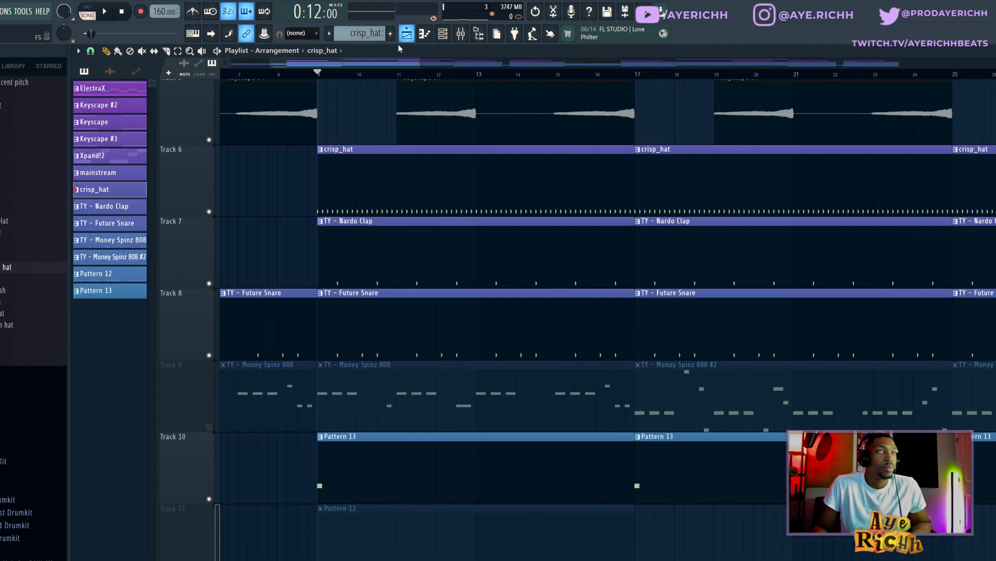
double_click(394, 247)
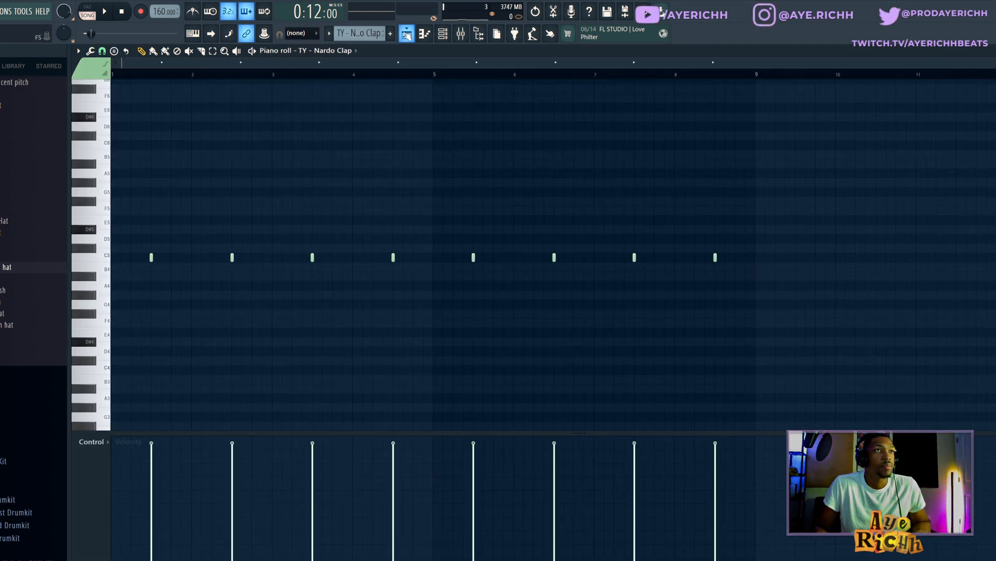
left_click(406, 35)
- Open the TY - Future Snare pattern, play it, and select its four lower-velocity snare hits
double_click(383, 287)
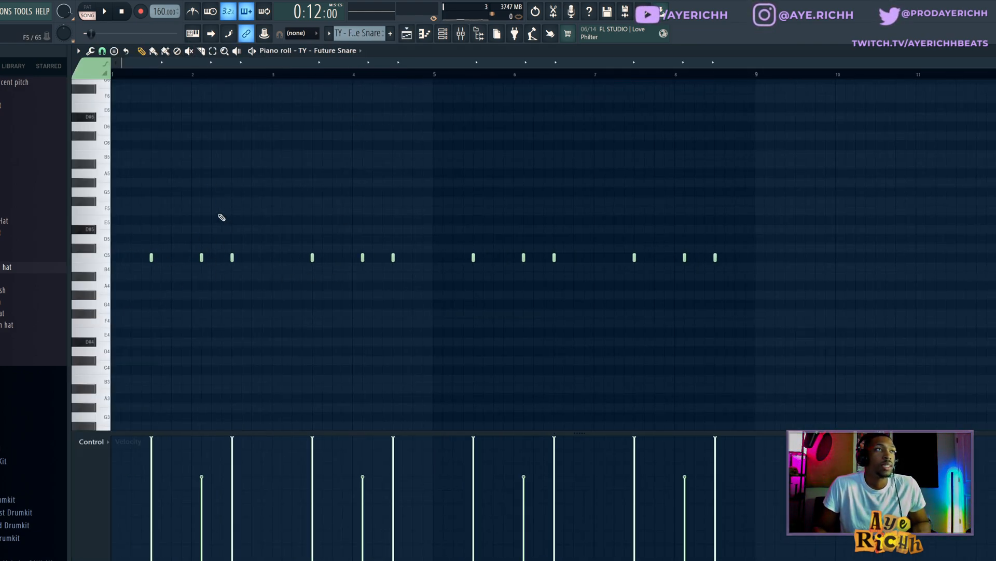
key("space")
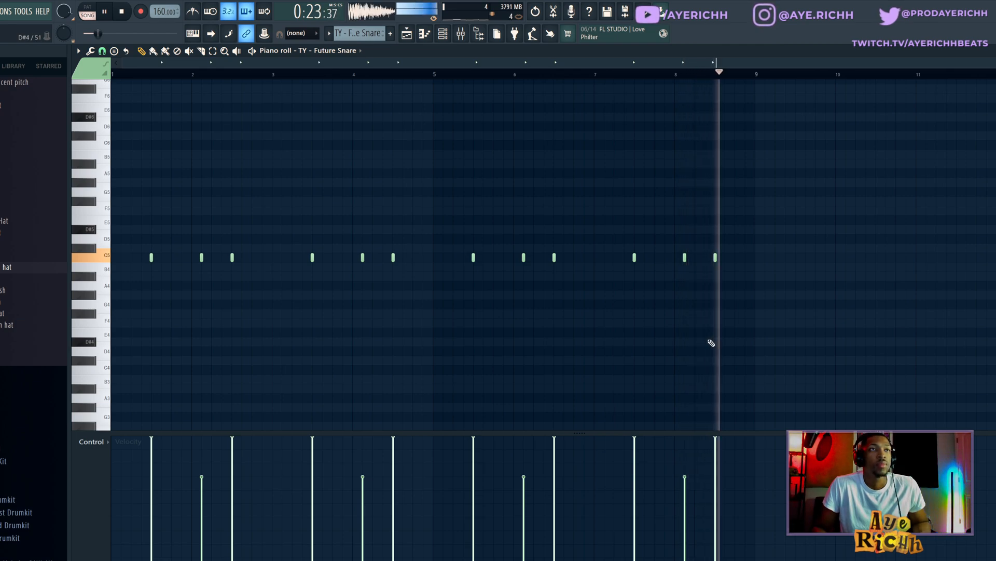
key("space")
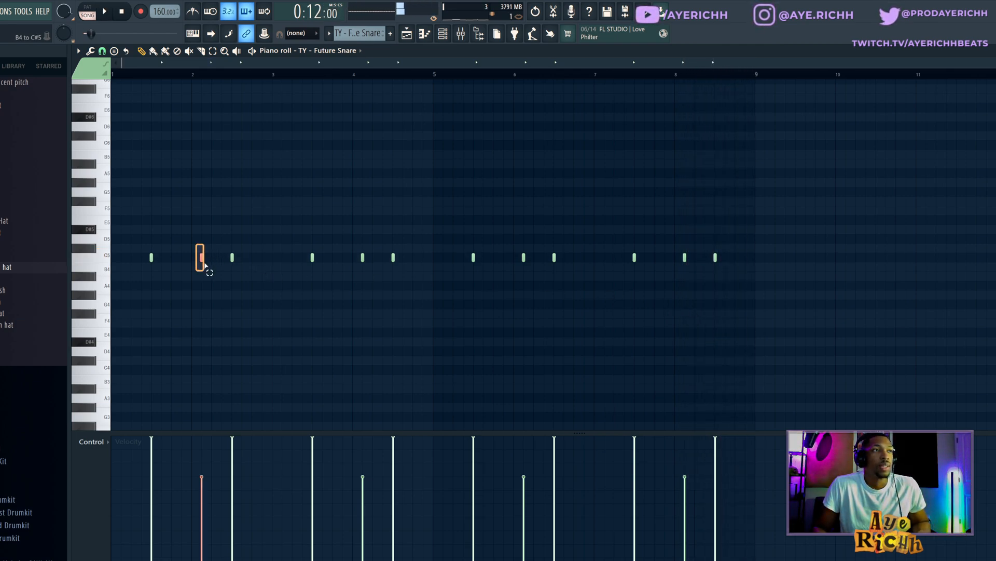
left_click_drag(330, 234, 383, 283)
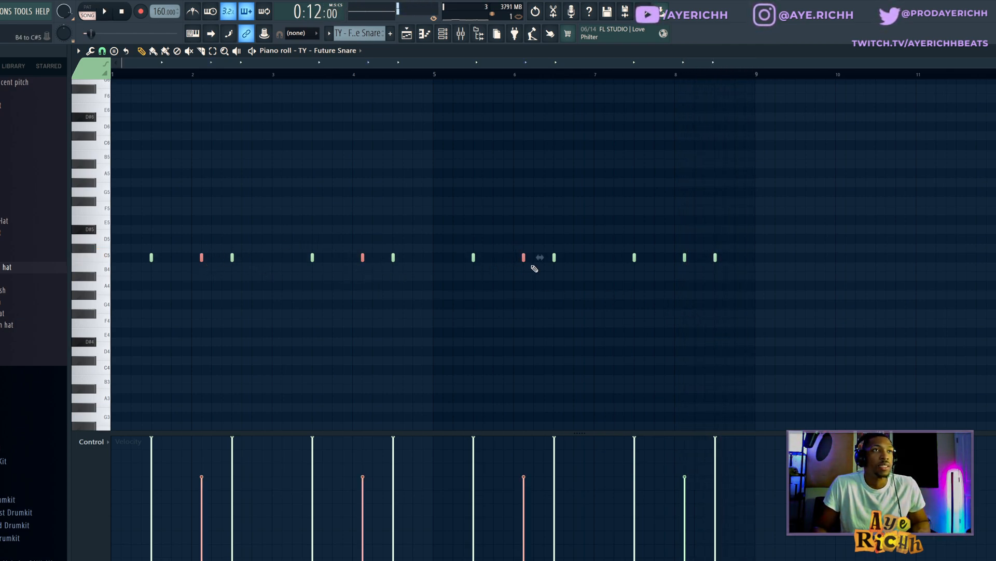
left_click_drag(662, 248, 695, 270)
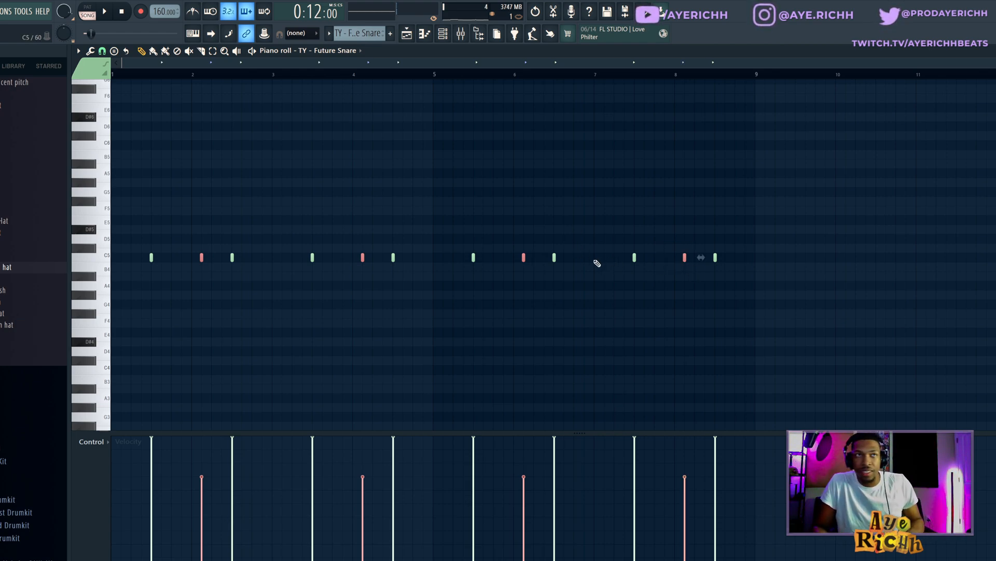
- Examine the Pattern 13 notes from Track 10 in the piano roll and return to the playlist
left_click(407, 35)
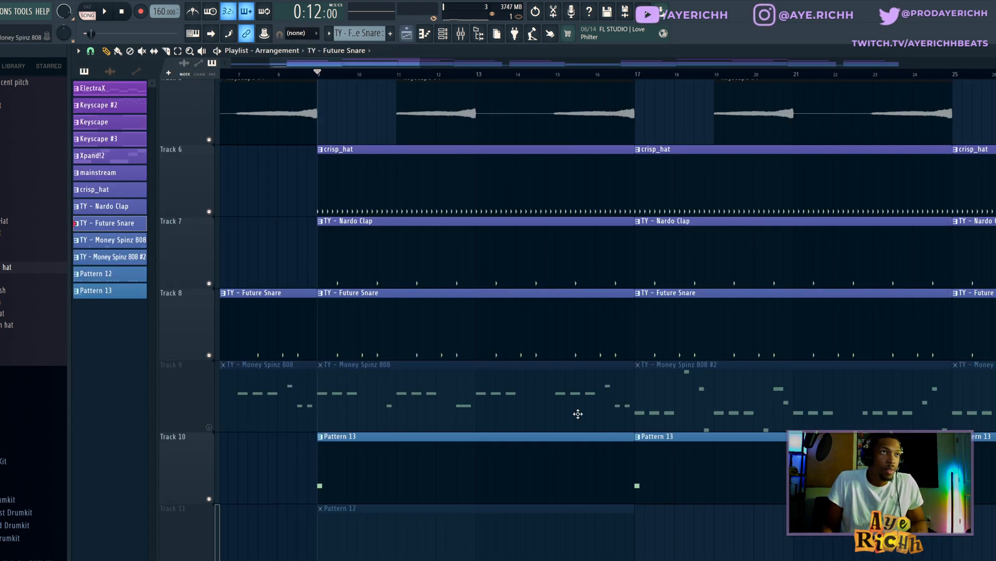
double_click(375, 473)
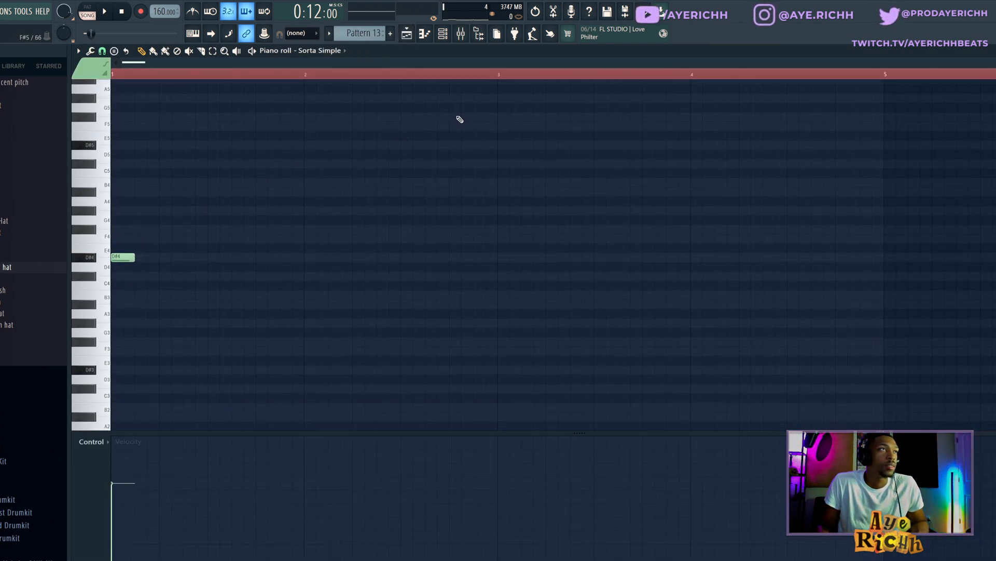
left_click(406, 34)
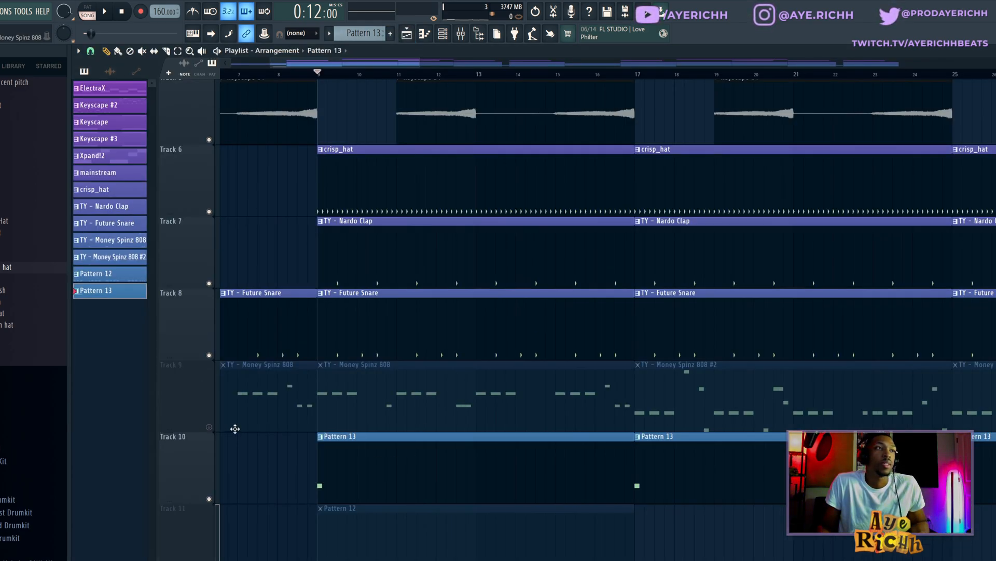
- Unmute Track 9, open the TY - Money Spinz 808 pattern, and highlight its D#5 notes and early A#4 notes
left_click(209, 427)
scroll(410, 396, "down", 2)
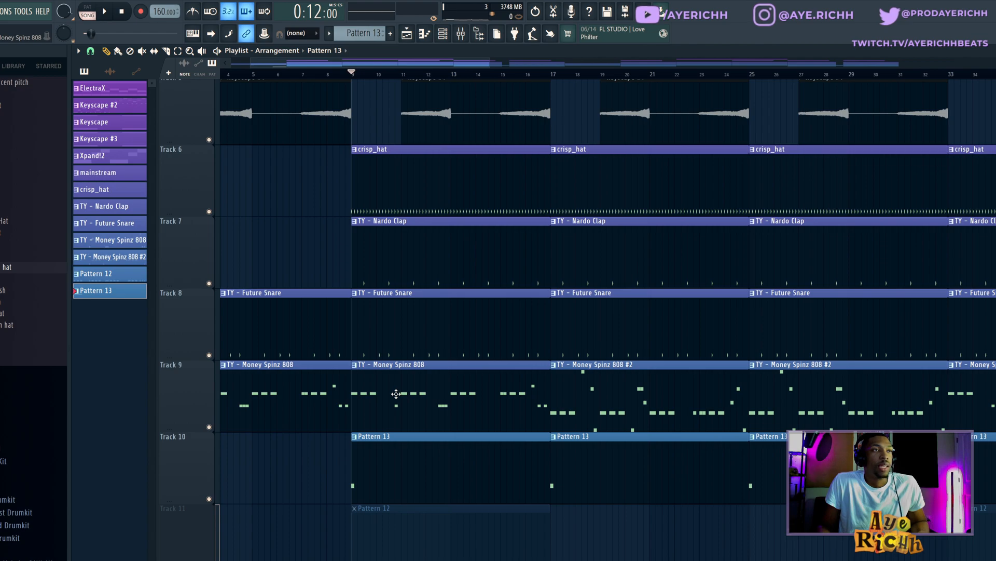
double_click(396, 393)
scroll(358, 382, "up", 3)
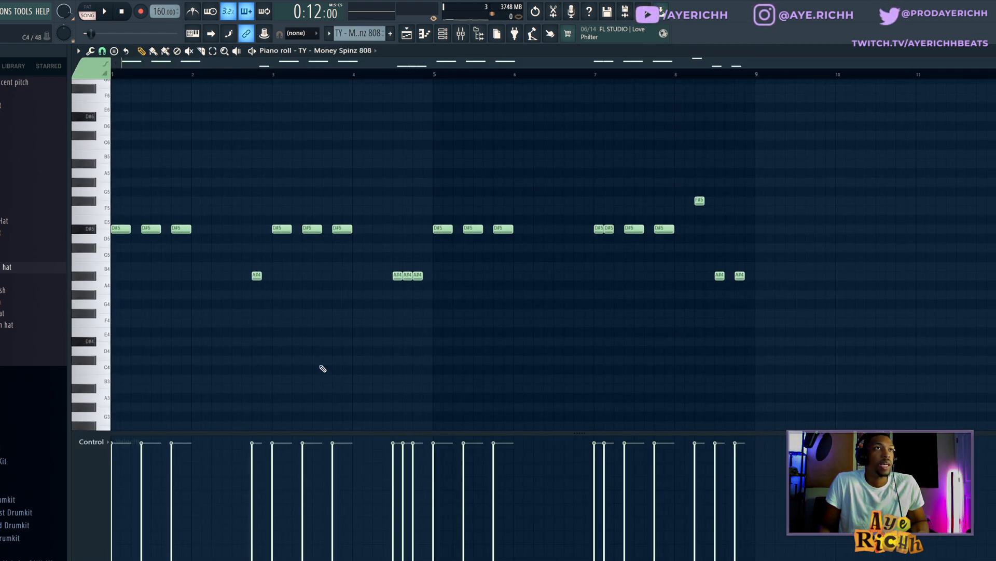
left_click_drag(115, 221, 681, 234)
left_click_drag(153, 270, 488, 294)
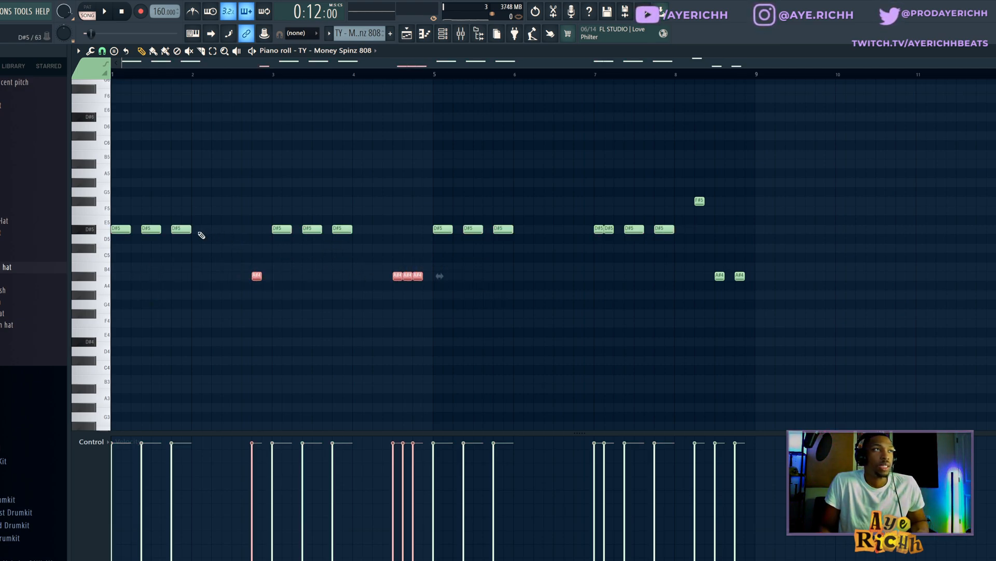
- Add a short A#4 note at the start of bar 2 in the TY - Money Spinz 808 pattern
left_click(196, 229)
left_click_drag(195, 240, 198, 240)
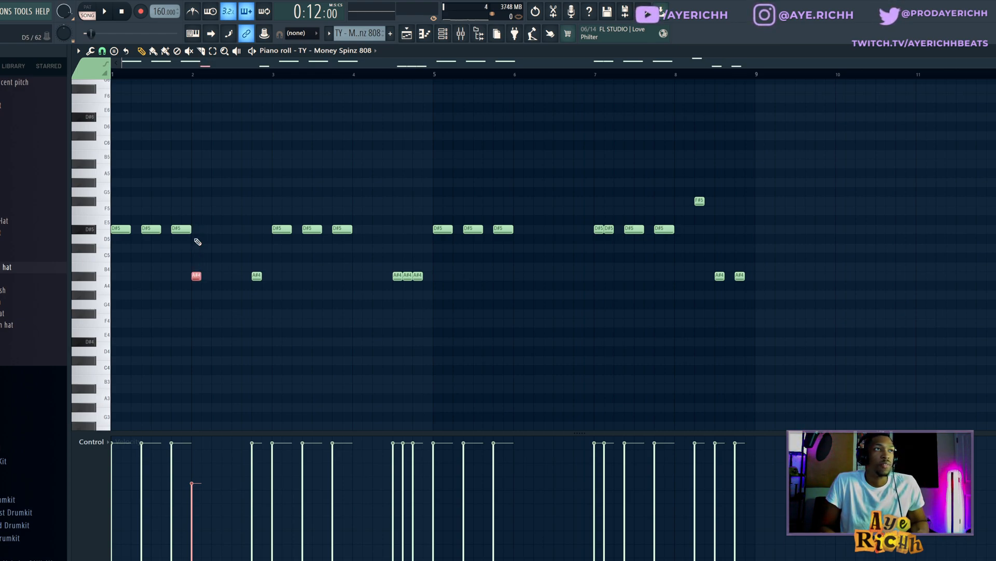
- Delete the short A#4 note at the start of bar 2 in the TY - Money Spinz 808 pattern and play it
right_click(196, 277)
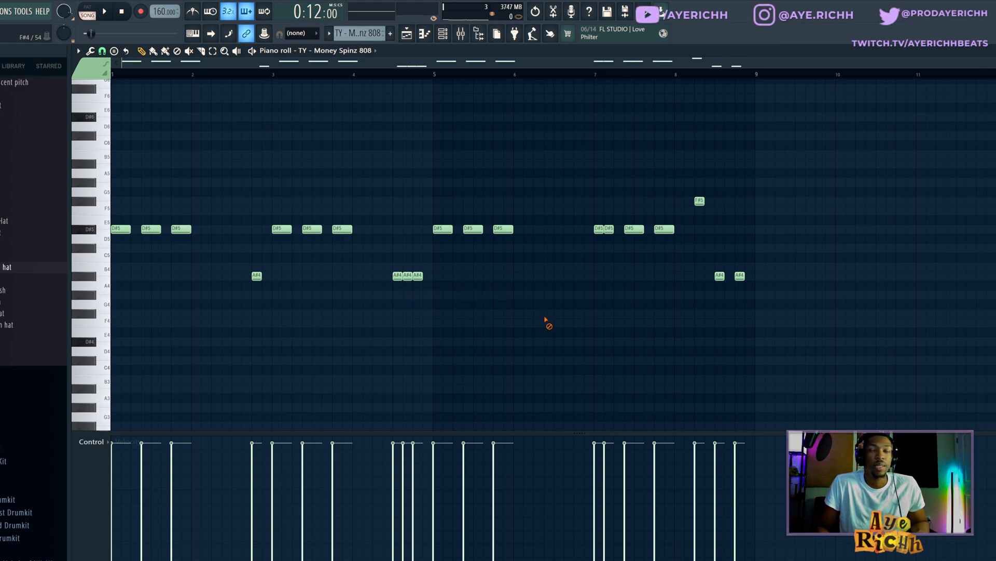
key("space")
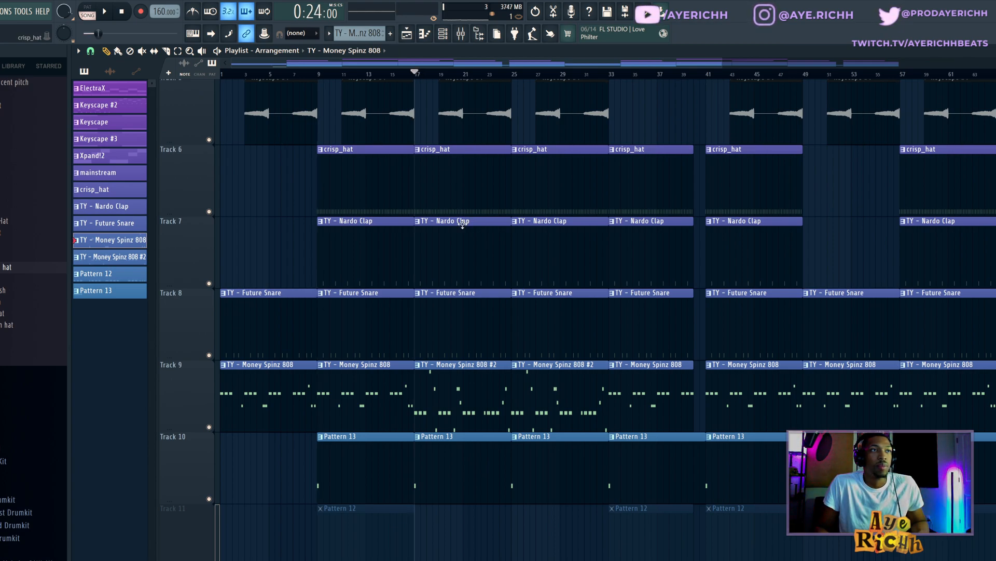
- Open the TY - Money Spinz 808 #2 pattern from Track 9 in the piano roll
scroll(430, 385, "up", 2)
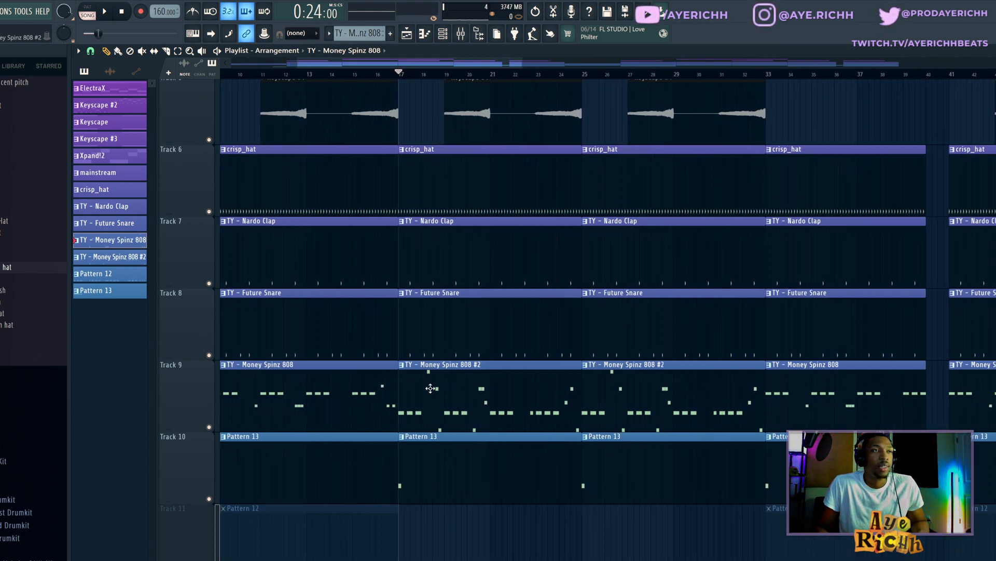
double_click(430, 384)
scroll(414, 349, "left", 2)
scroll(379, 345, "up", 2)
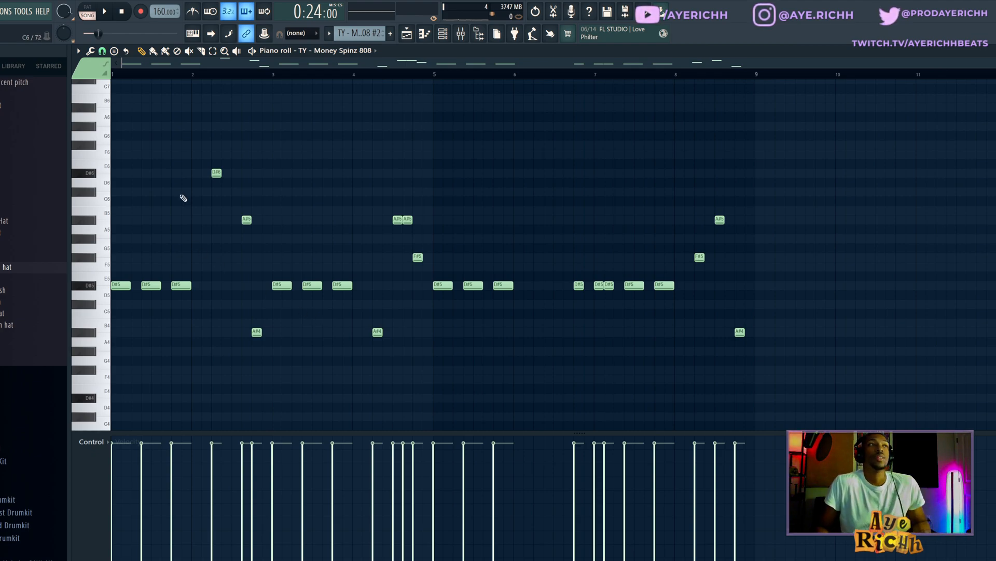
- Transpose the A#5 note in bar 2 and the two A#5 notes in bar 4 down an octave and back up
left_click_drag(189, 164, 257, 232)
key("ctrl+Down")
key("ctrl+Up")
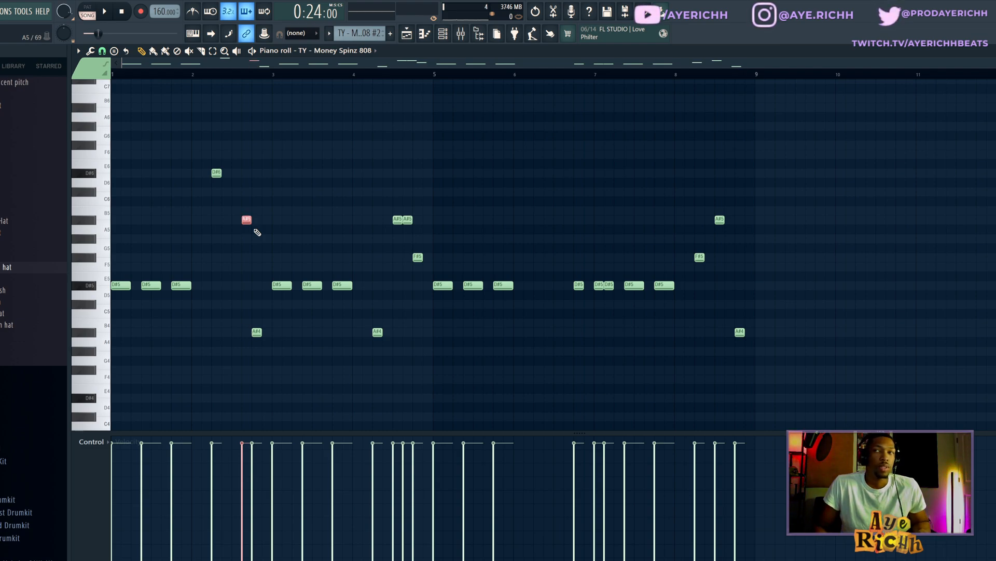
left_click_drag(360, 217, 439, 235)
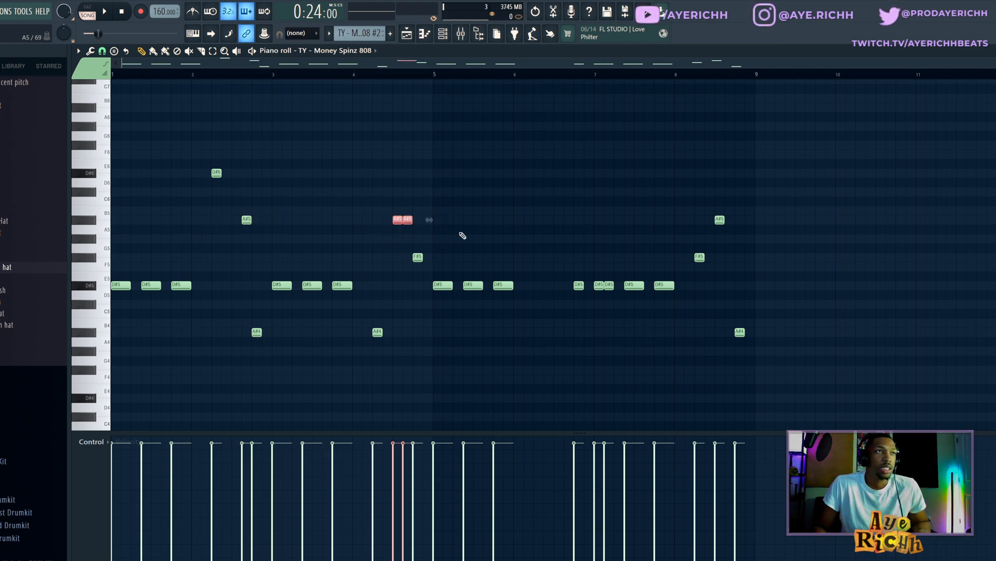
key("ctrl+Down")
key("ctrl+Up")
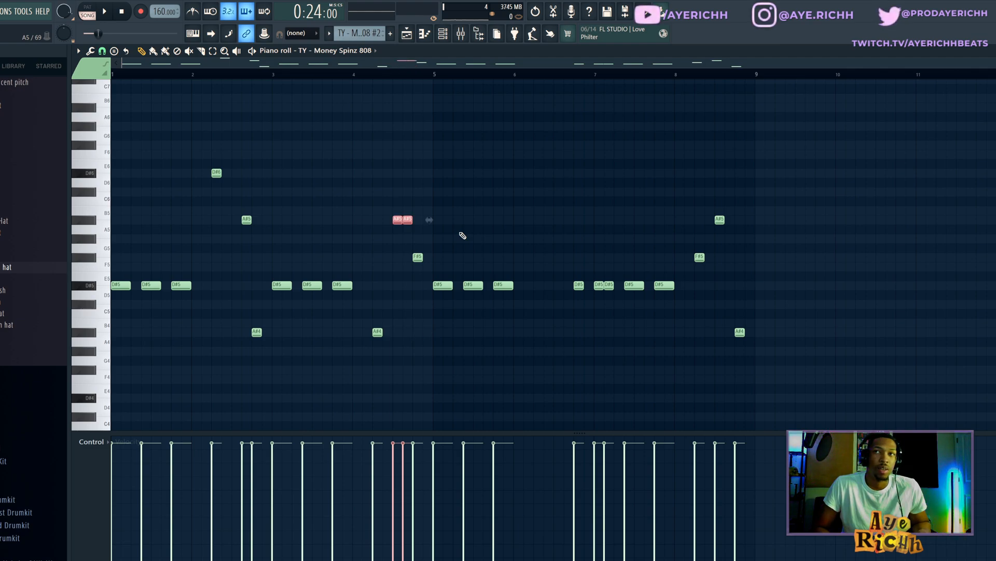
- Highlight the F#5 notes in bars 4 and 8, clear the selection and play the TY - Money Spinz 808 #2 pattern
left_click_drag(409, 239, 435, 276)
left_click_drag(634, 246, 744, 276)
key("ctrl+d")
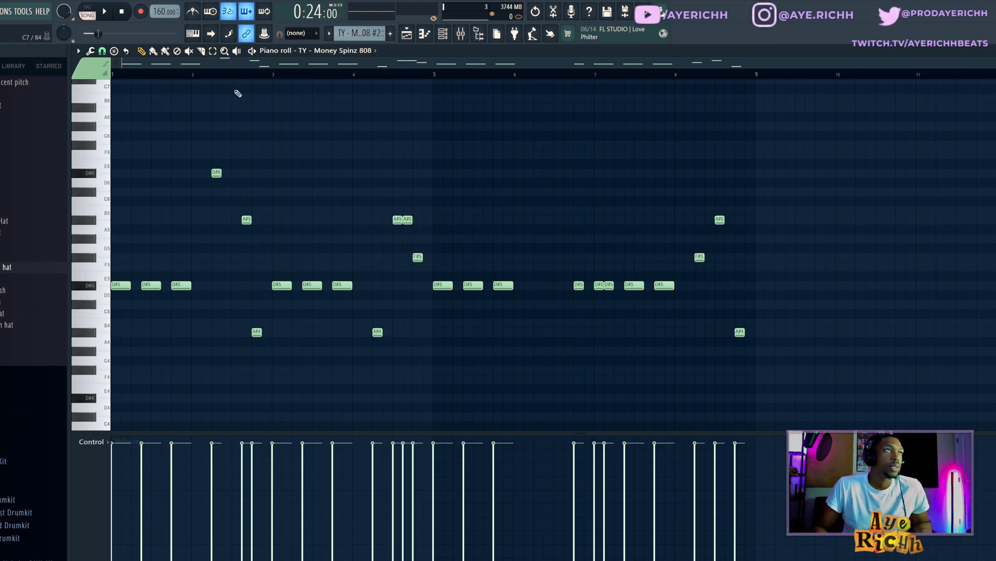
key("space")
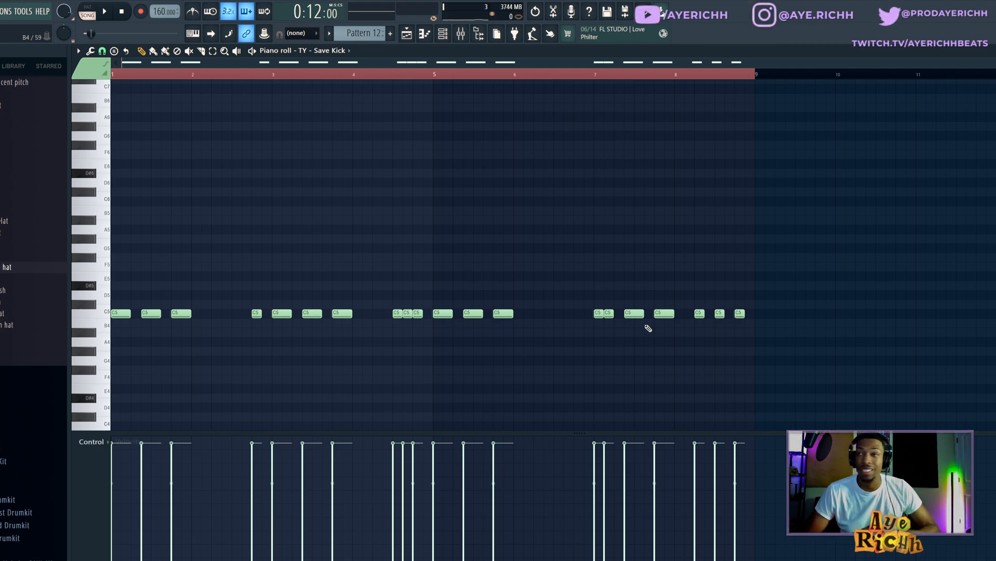
- Examine the TY - Save Kick notes of Pattern 12 and listen to them through bar 8
scroll(423, 316, "down", 3)
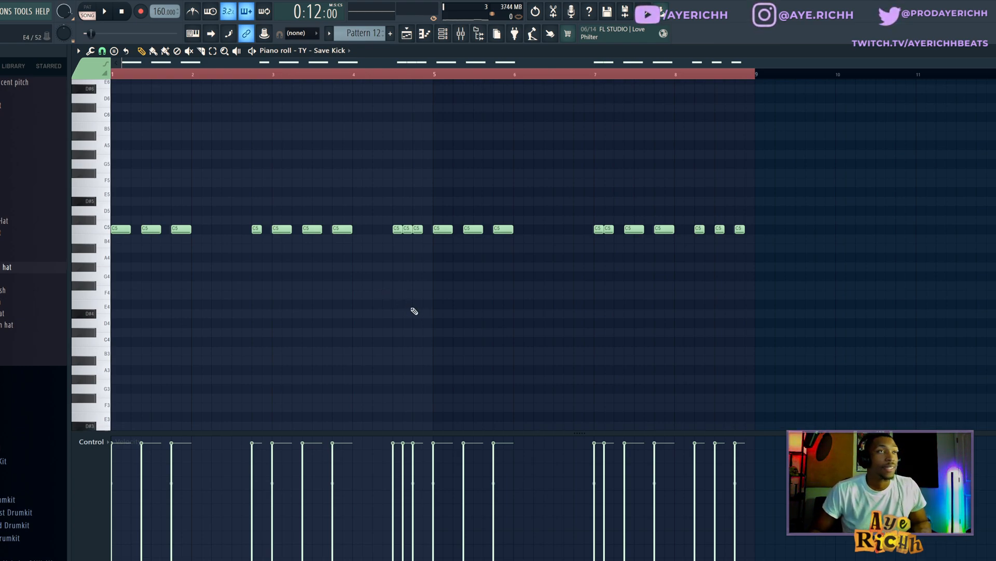
key("space")
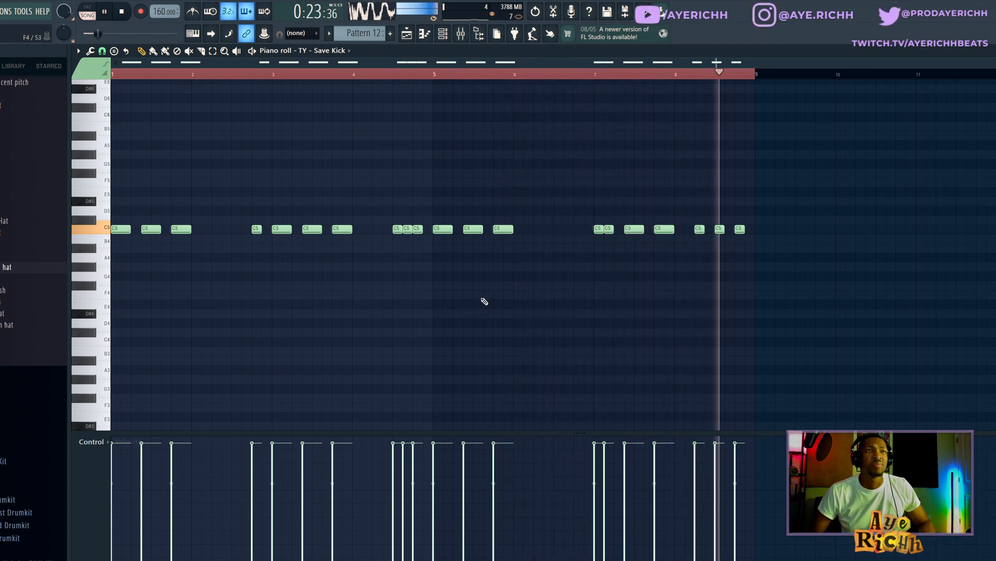
key("space")
- Show the channel rack for Pattern 12 and inspect the TY - China OH sample
left_click(443, 34)
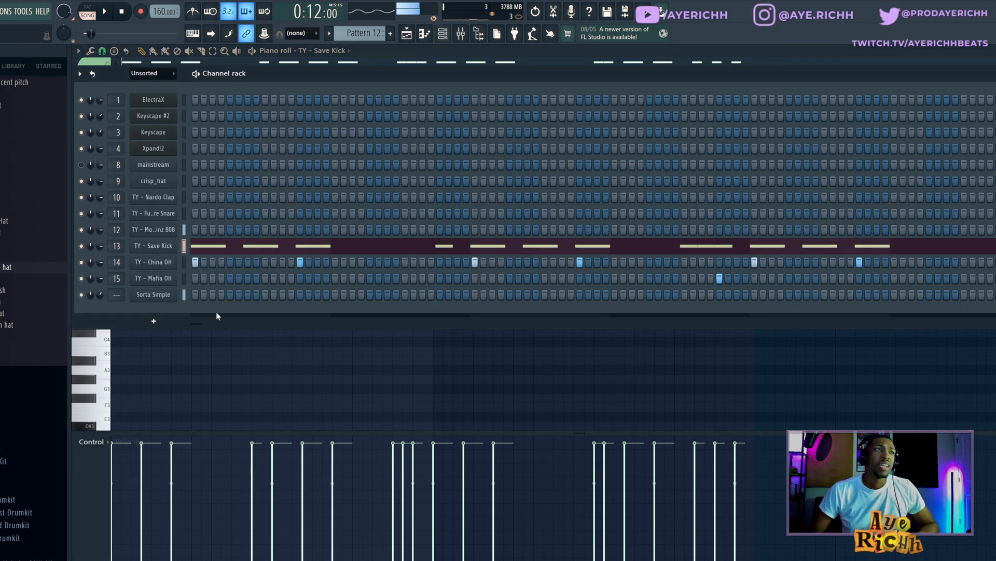
left_click(165, 264)
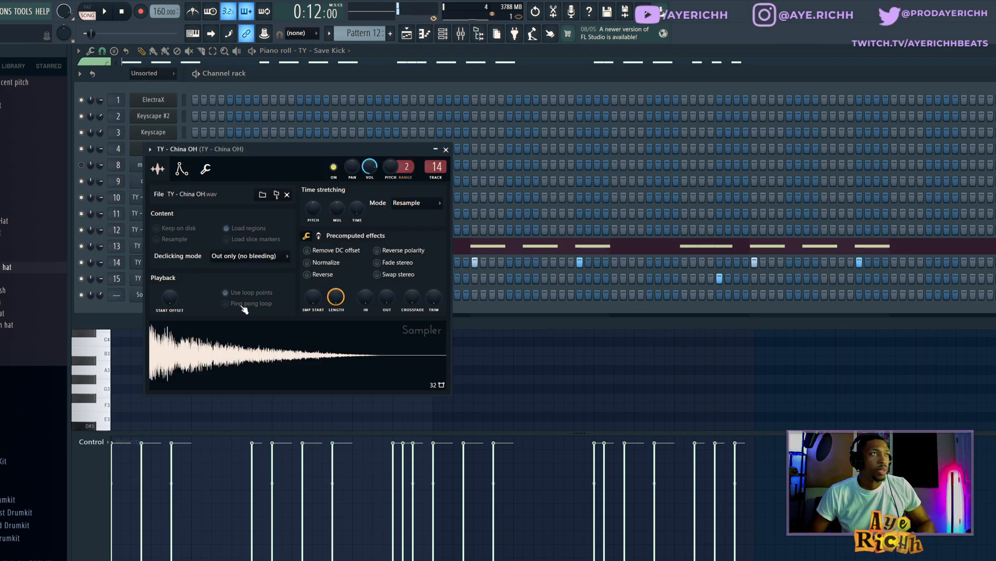
left_click(446, 150)
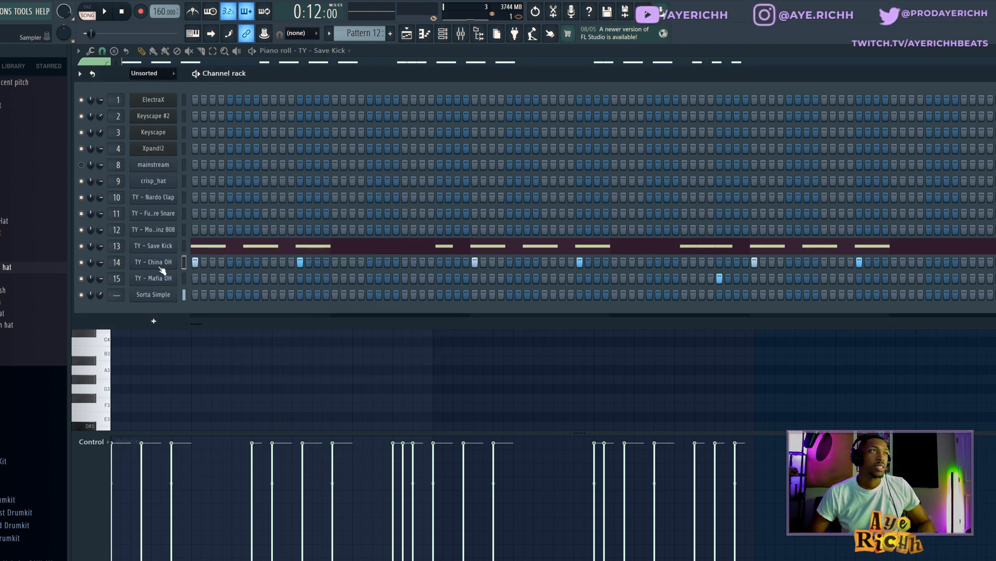
- Switch playback to pattern mode, inspect the TY - Mafia OH sample, and listen to Pattern 12
left_click(86, 13)
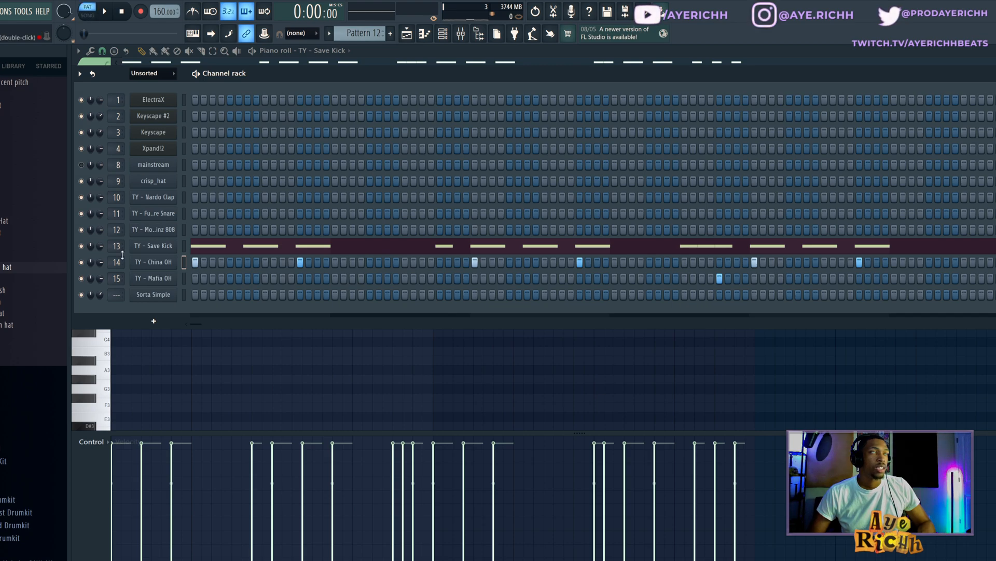
left_click(162, 281)
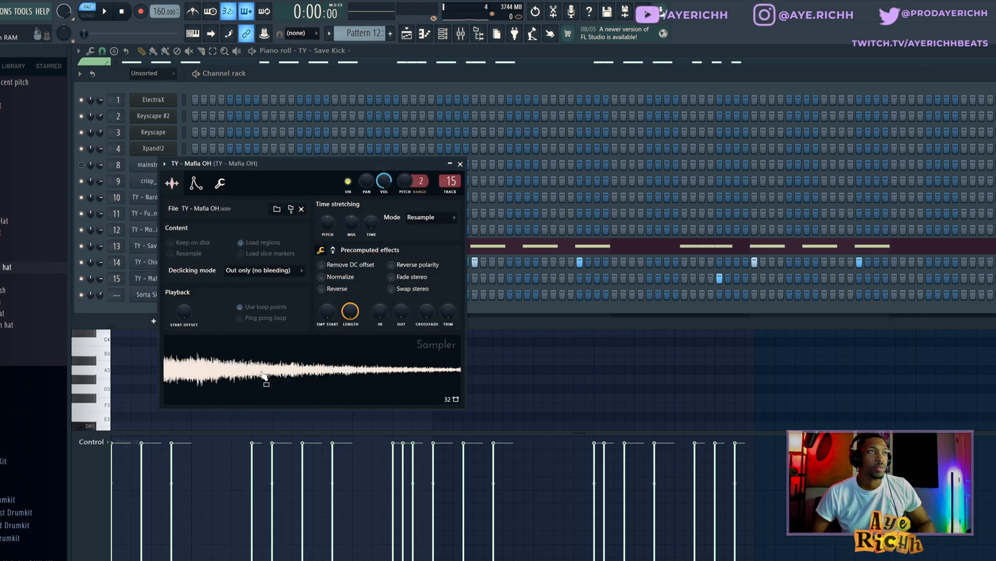
left_click(461, 164)
key("space")
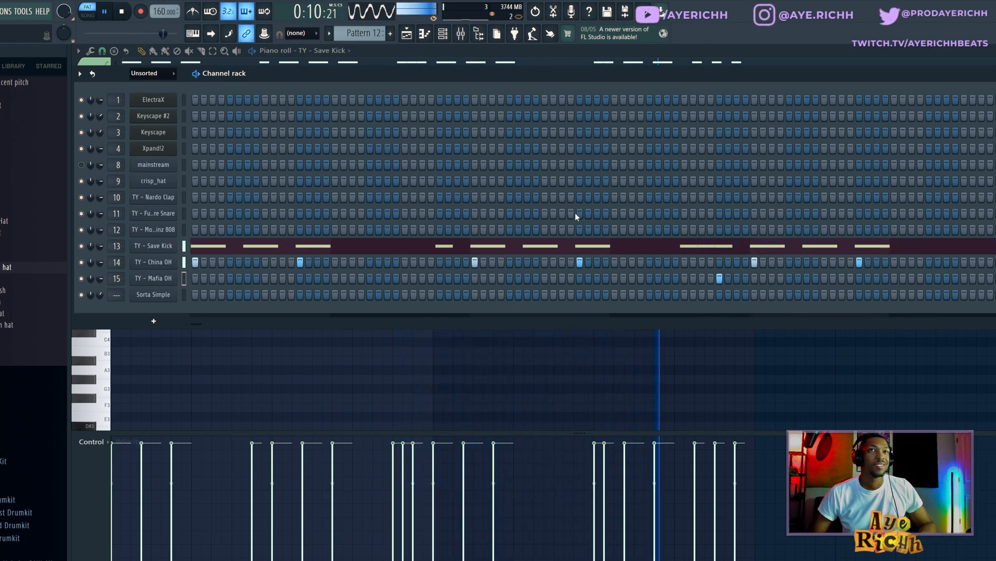
left_click(122, 12)
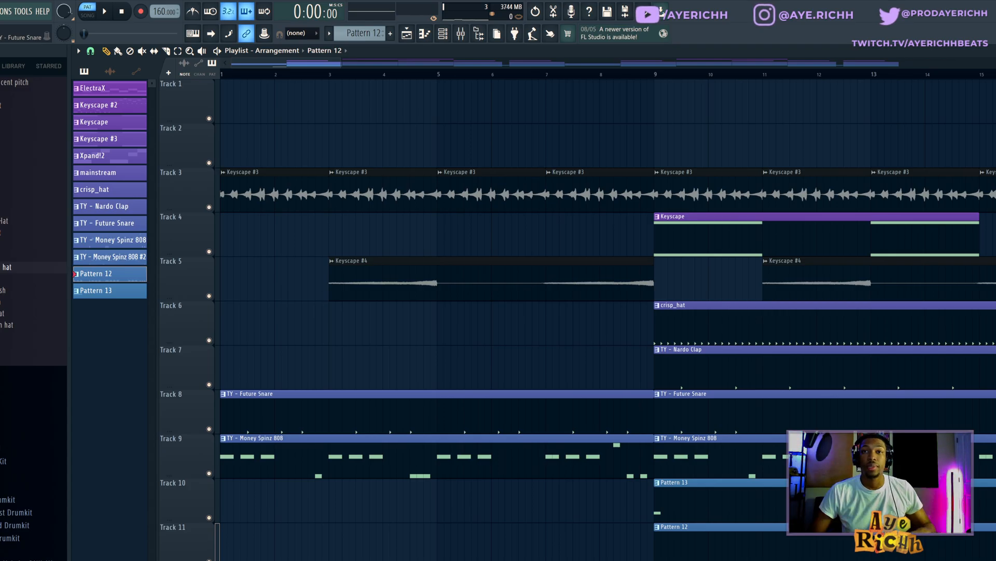
- Play the full arrangement from the beginning in song mode
key("space")
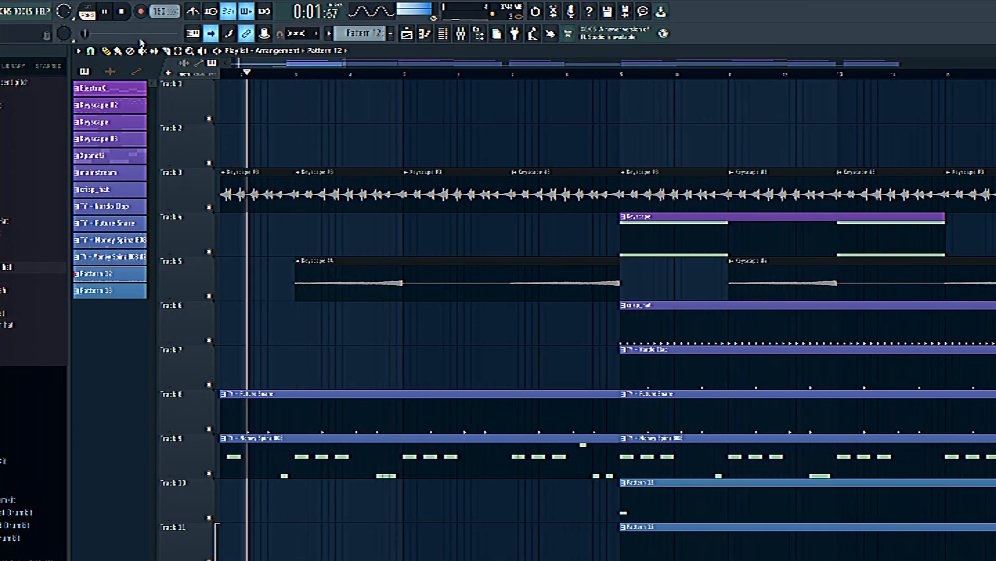